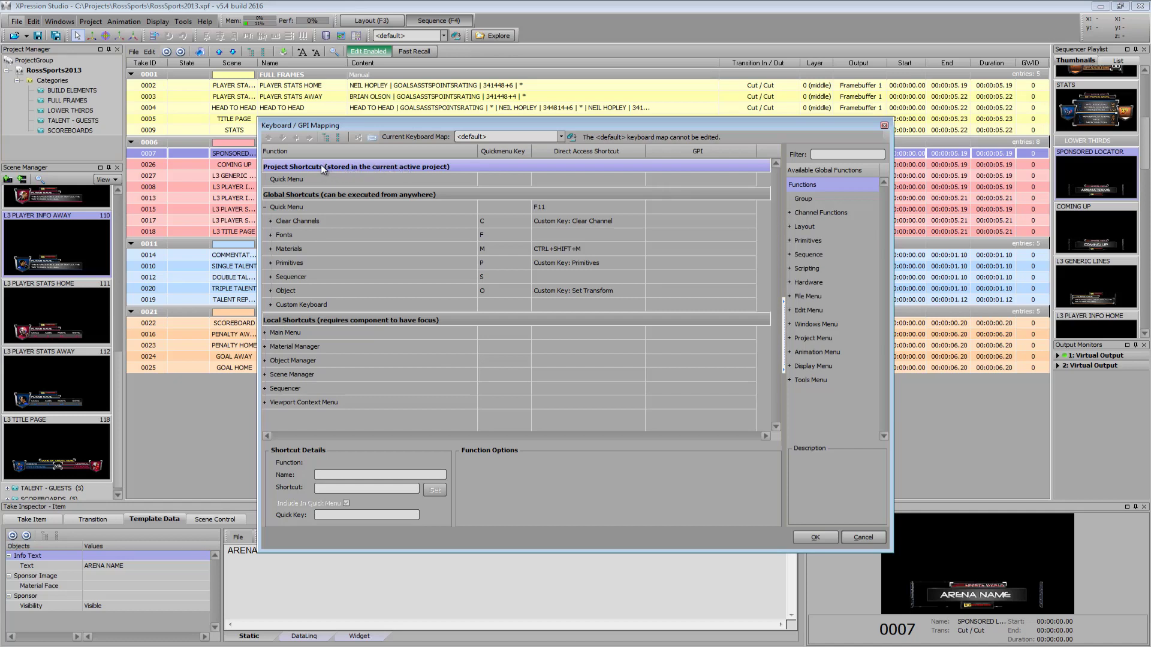
Step: Examine the project, global and local shortcut sections, and the File Menu shortcuts in the Main Menu group down to Revert
{"action": "left_click", "coordinate": [319, 195]}
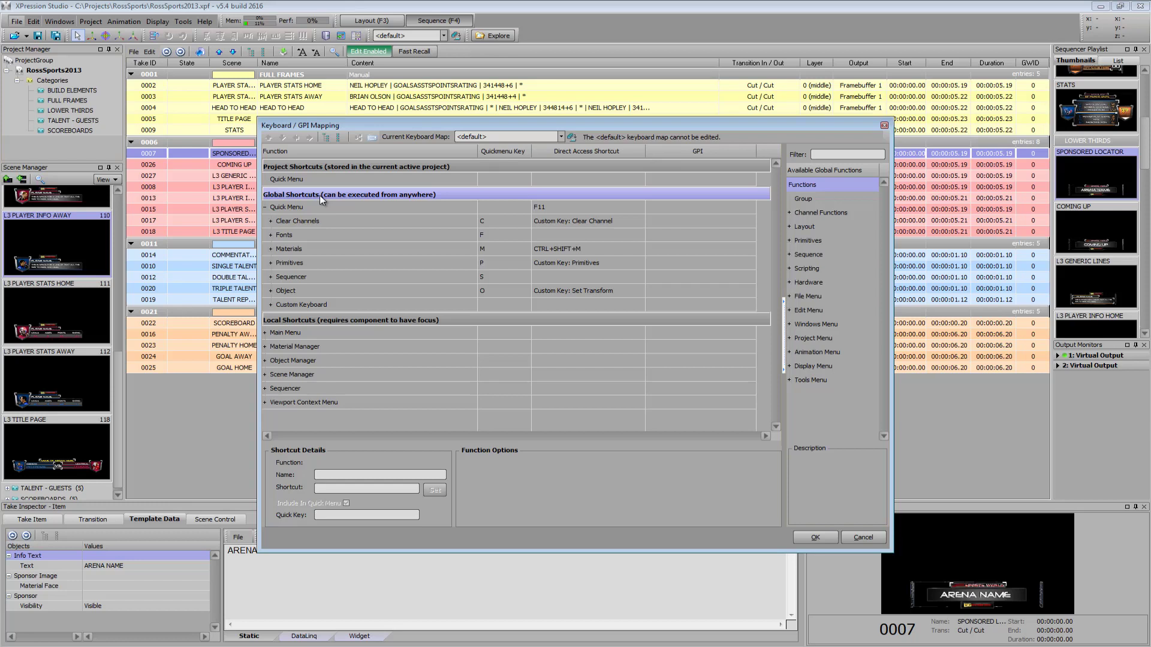
{"action": "left_click", "coordinate": [312, 319]}
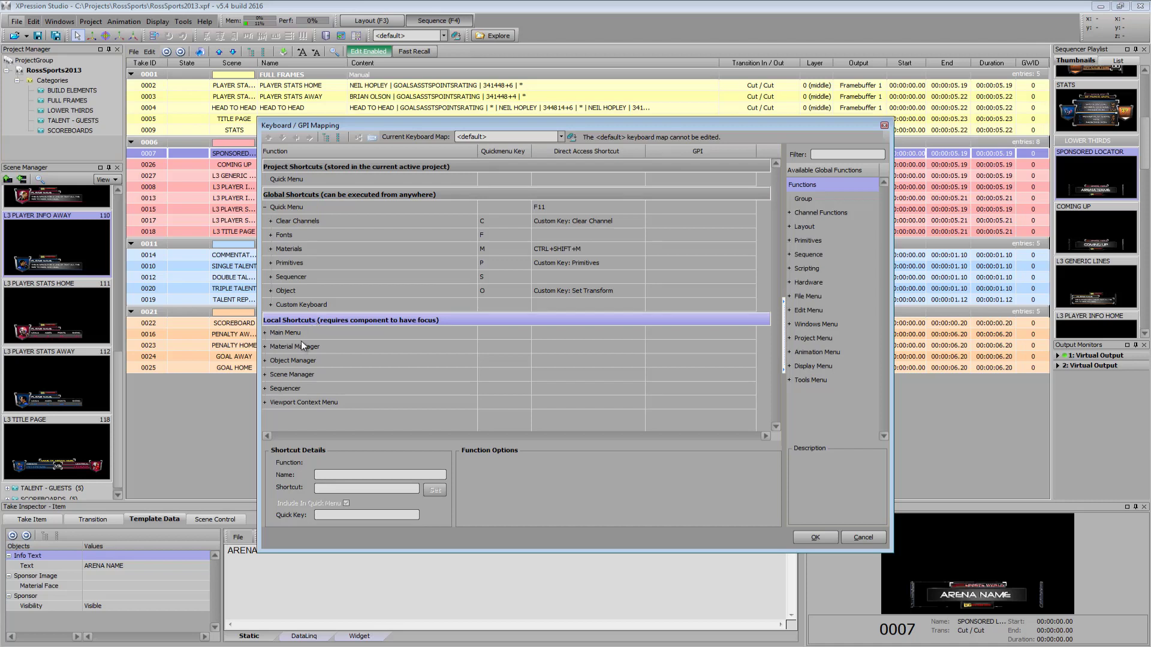
{"action": "left_click", "coordinate": [283, 347]}
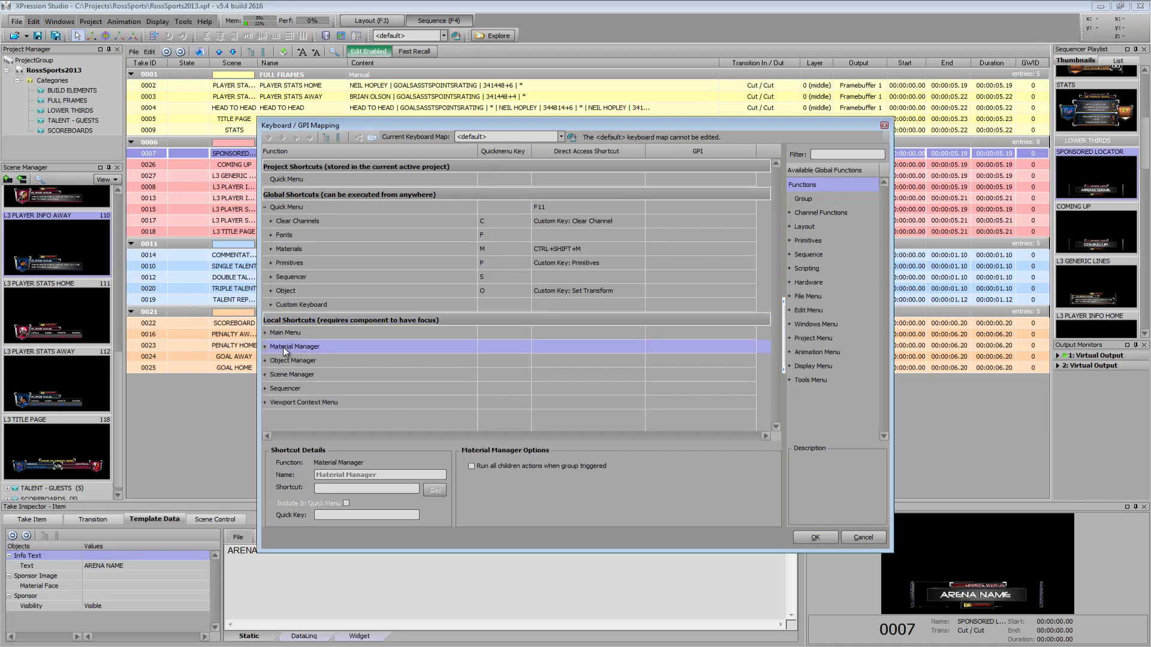
{"action": "left_click", "coordinate": [283, 361]}
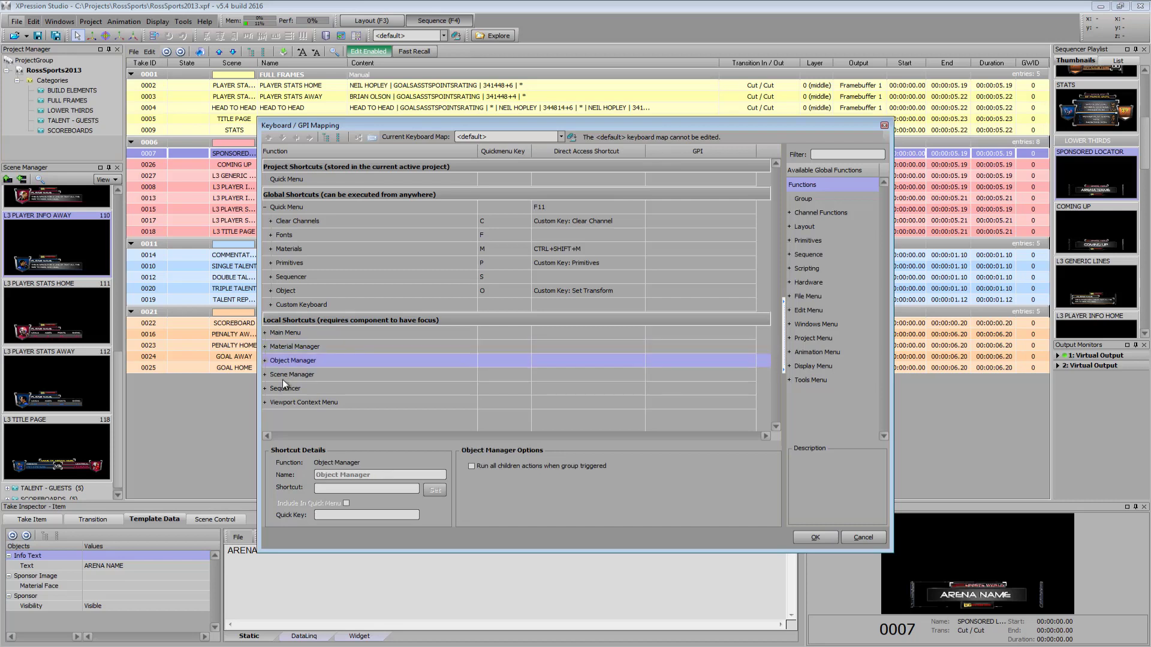
{"action": "left_click", "coordinate": [283, 378]}
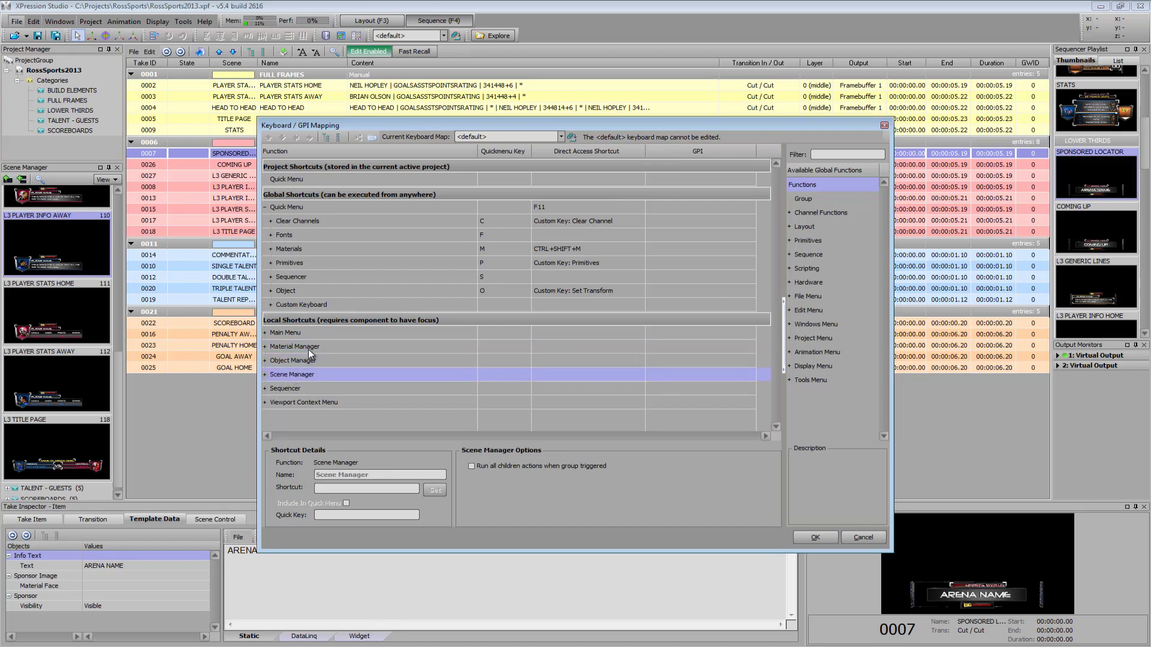
{"action": "left_click", "coordinate": [265, 333]}
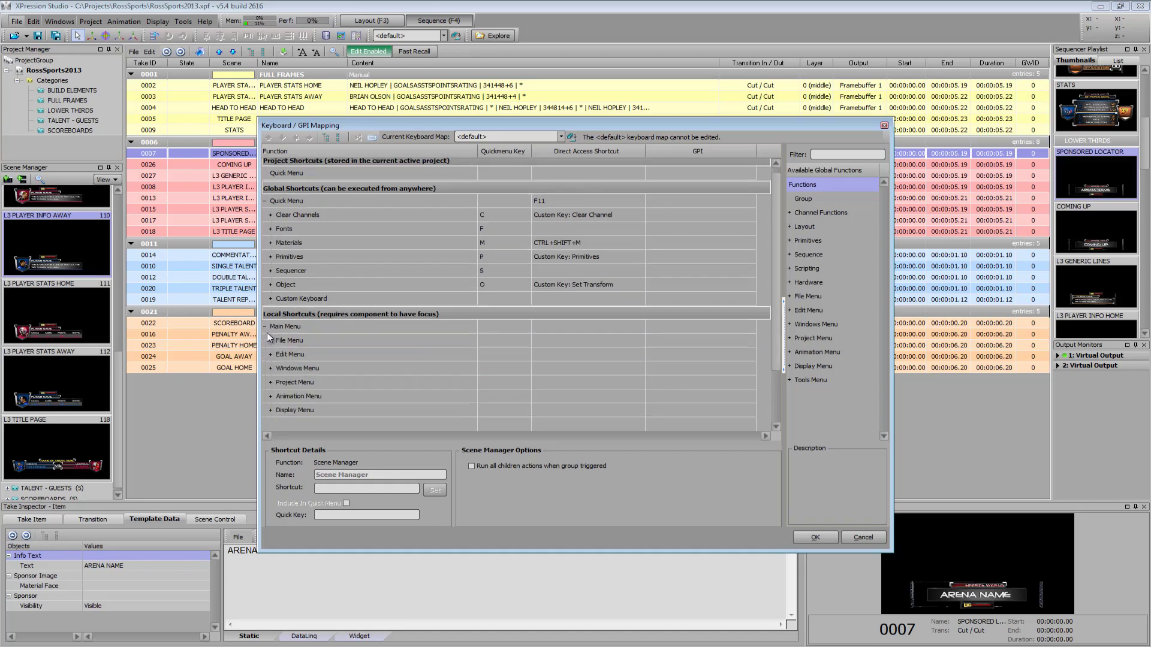
{"action": "left_click", "coordinate": [271, 341]}
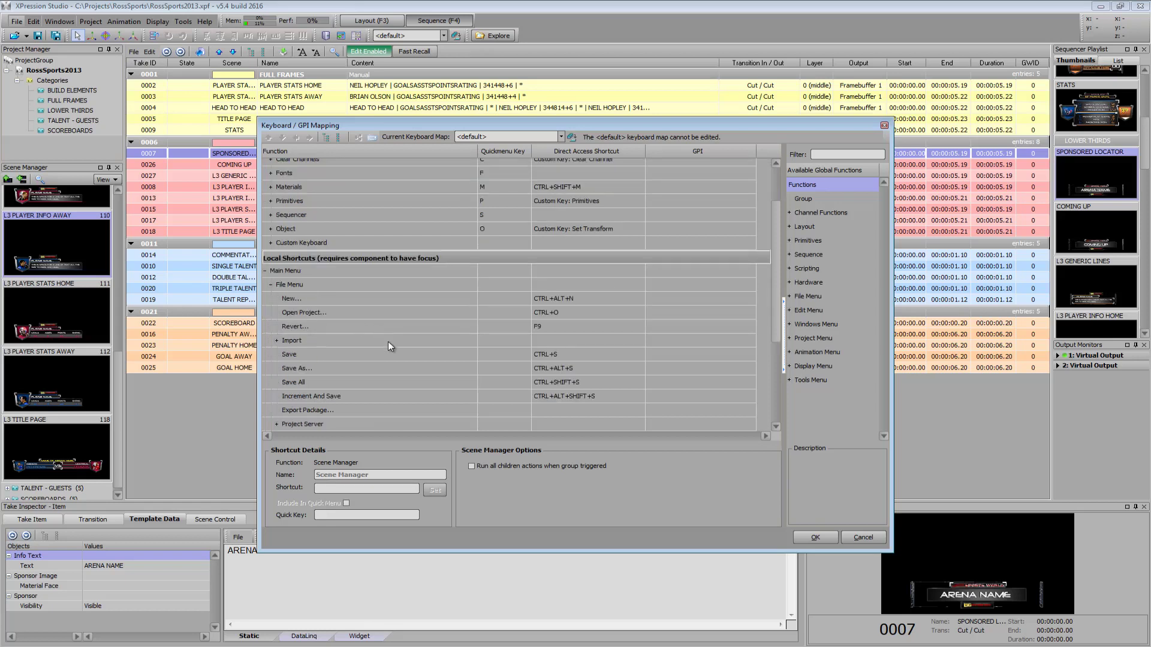
{"action": "left_click", "coordinate": [553, 326]}
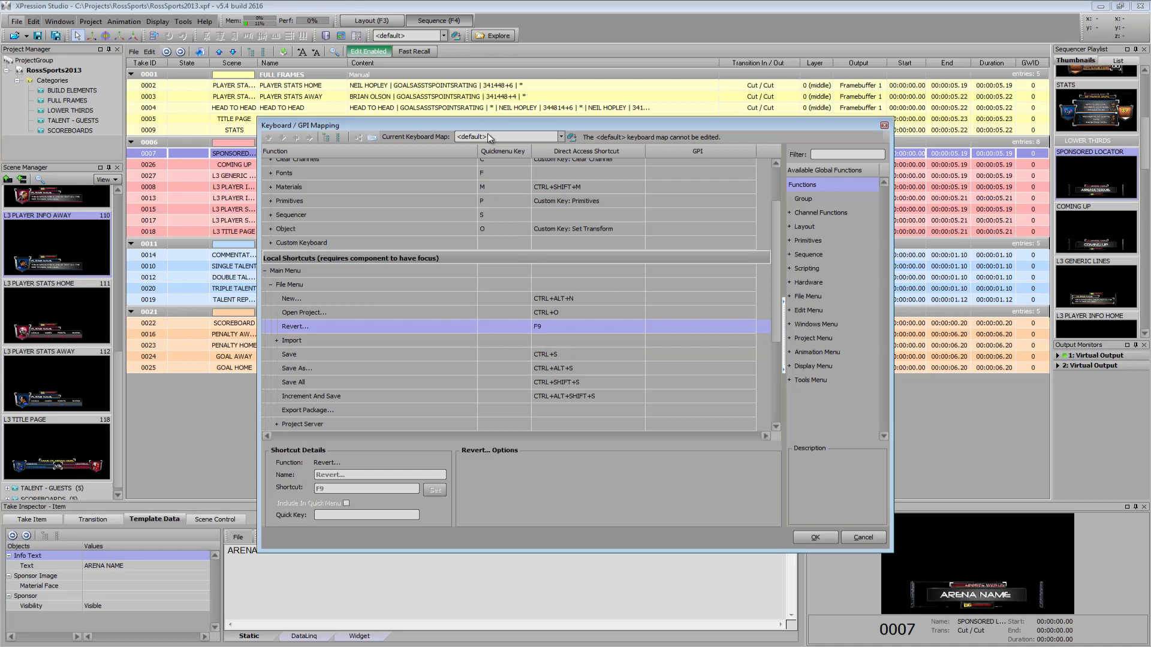
Step: Save the default keyboard map as a custom mapping named "Tutorial", replacing the existing mapping of that name
{"action": "left_click", "coordinate": [572, 138]}
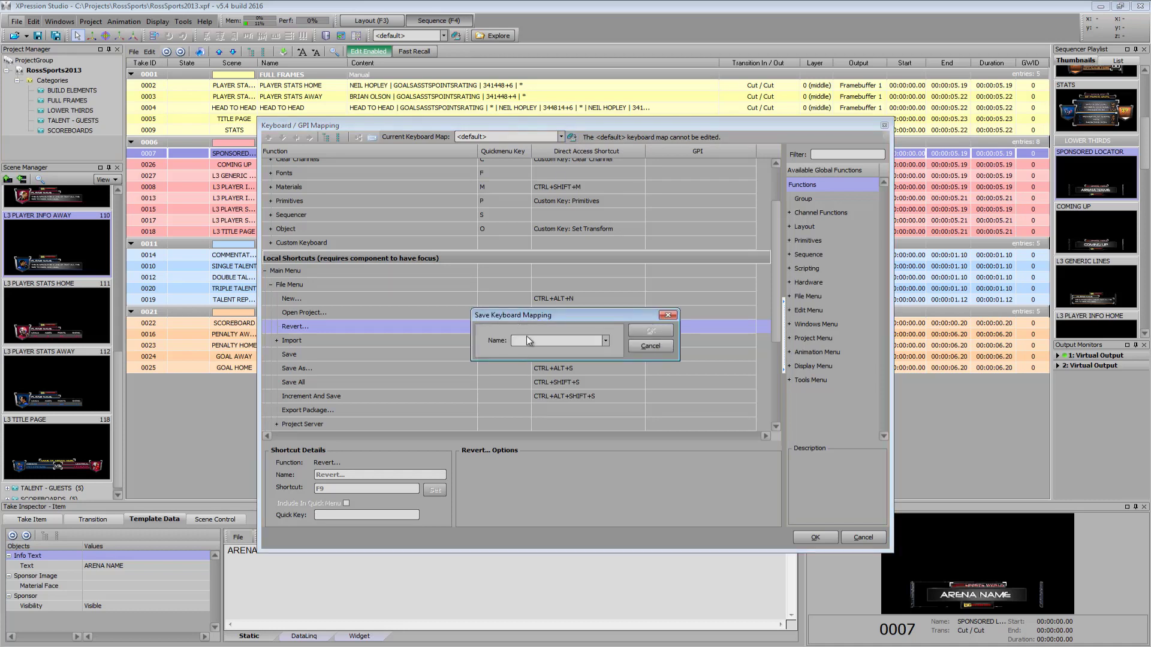
{"action": "type", "text": "Tutorial"}
{"action": "left_click", "coordinate": [639, 330]}
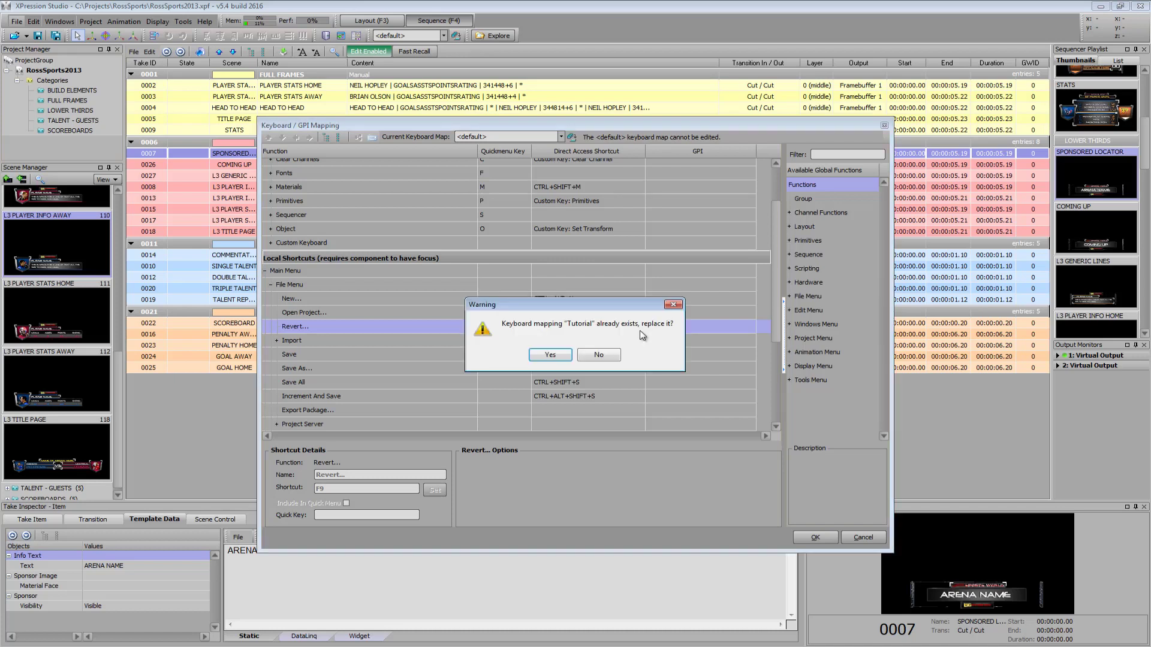
{"action": "left_click", "coordinate": [550, 355]}
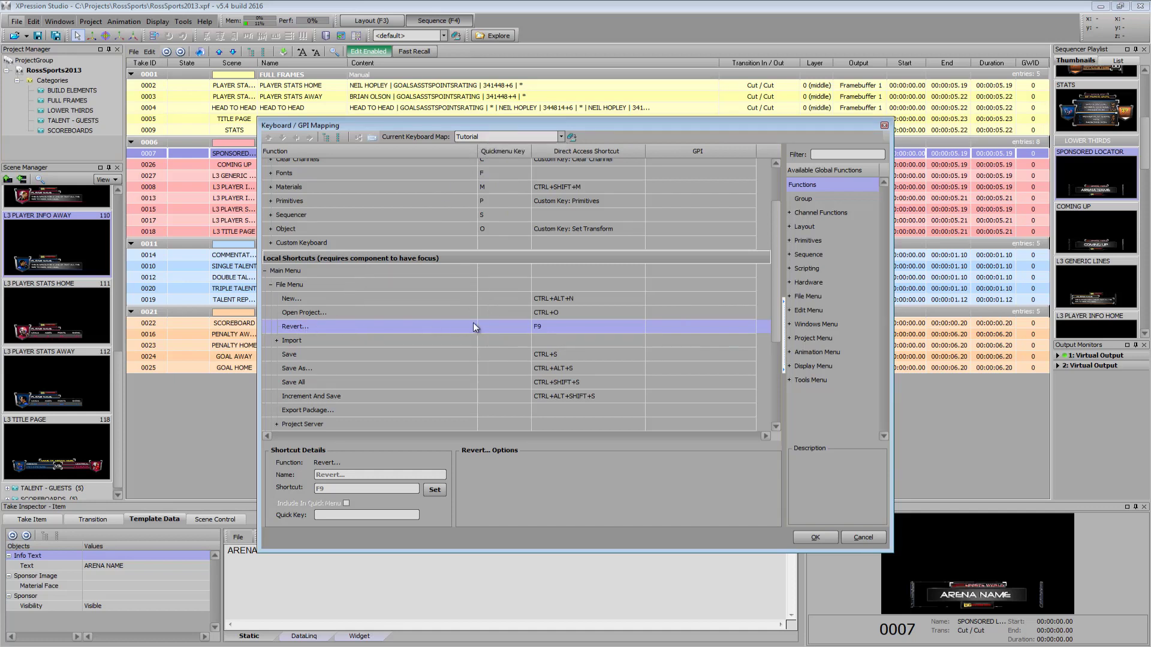
Step: Clear the shortcut of the File Menu's Revert function, assign Shift+F9 instead, and check the applied mapping on the Revert command
{"action": "right_click", "coordinate": [546, 328]}
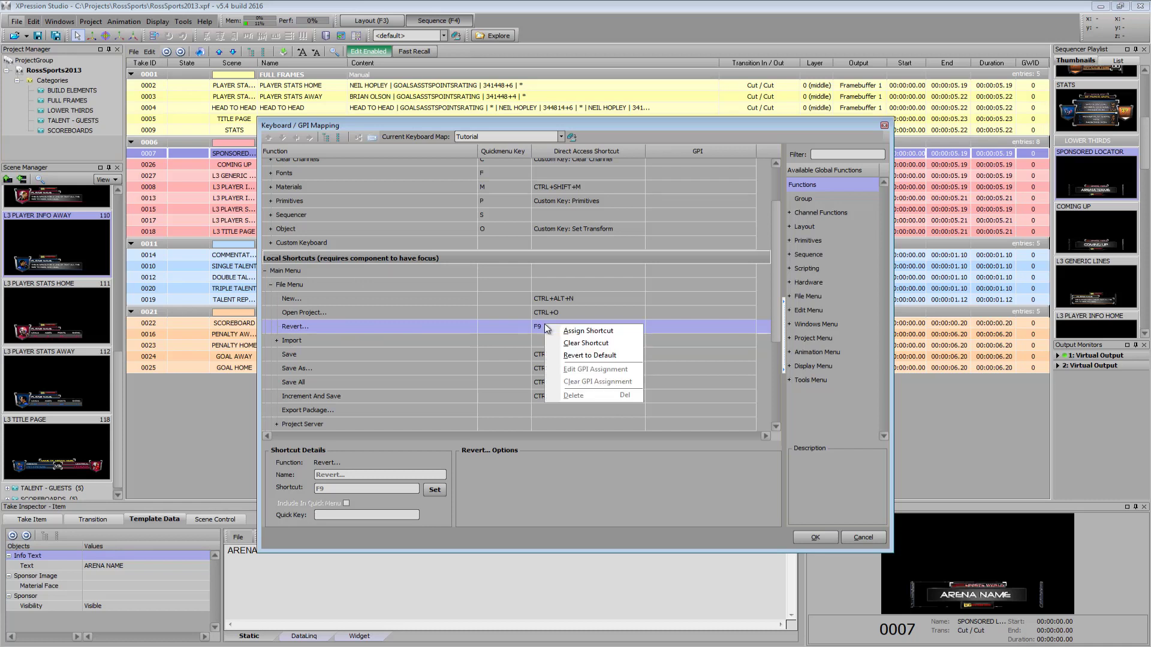
{"action": "left_click", "coordinate": [565, 344]}
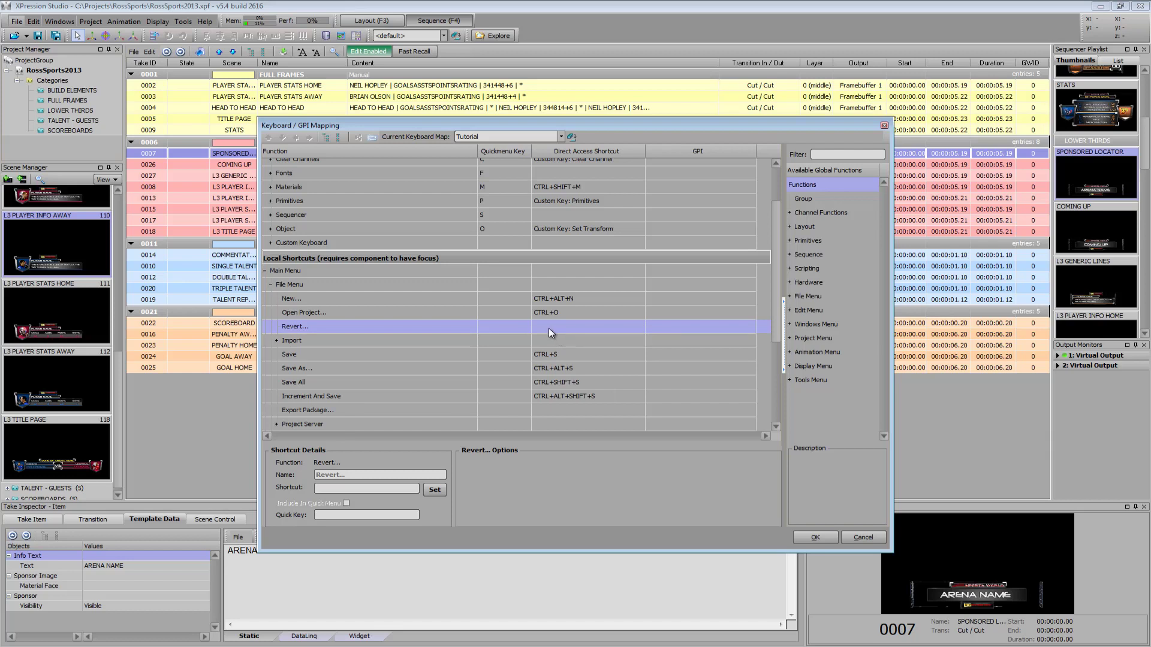
{"action": "right_click", "coordinate": [548, 334]}
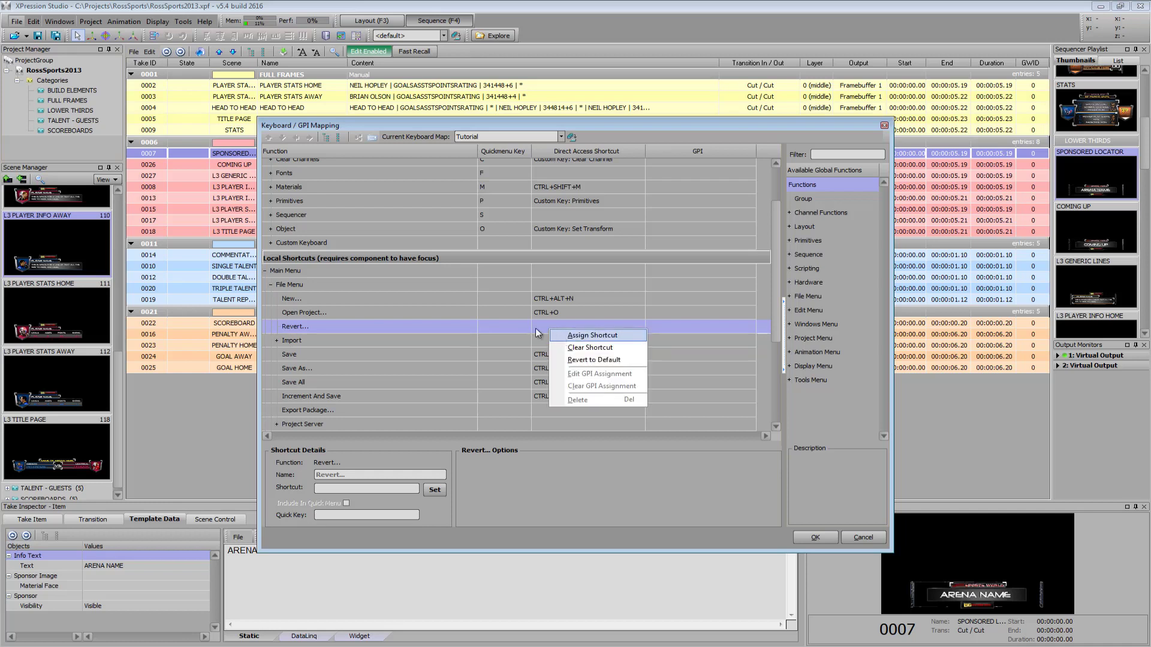
{"action": "key", "text": "Escape"}
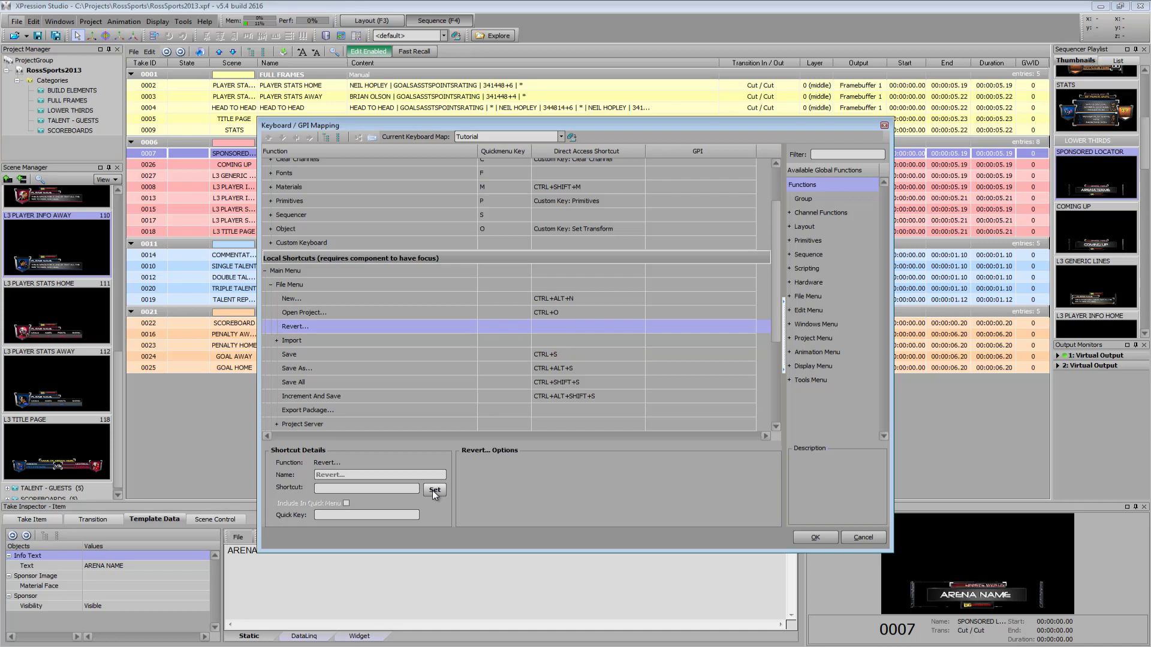
{"action": "key", "text": "shift+F9"}
{"action": "left_click", "coordinate": [809, 538]}
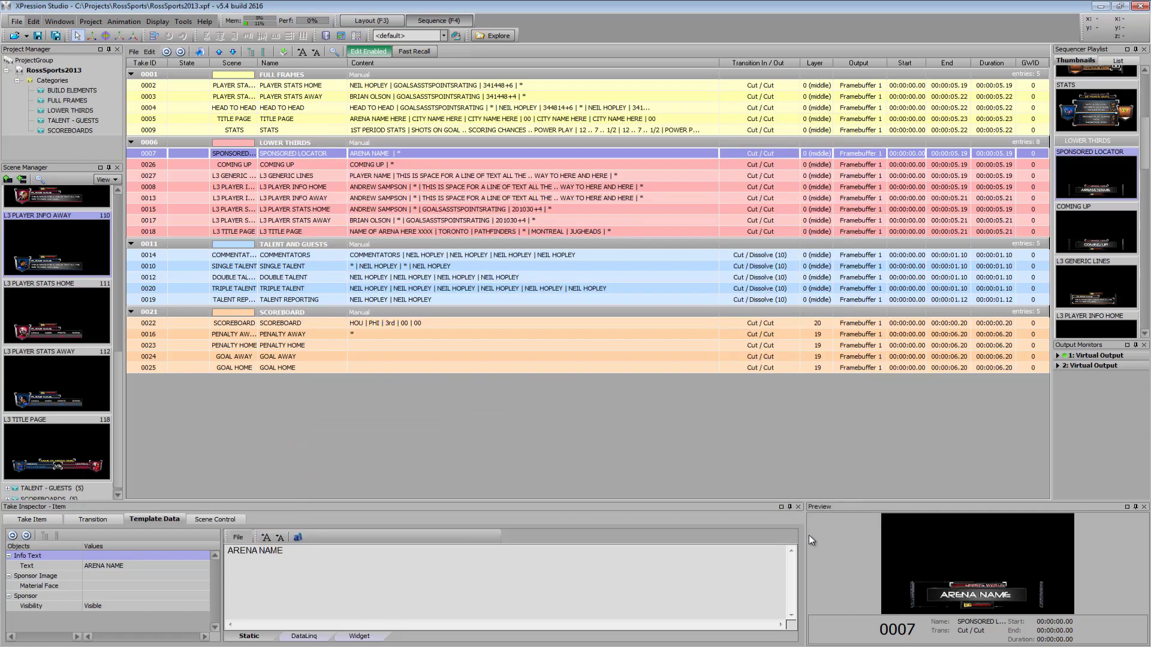
{"action": "left_click", "coordinate": [16, 22]}
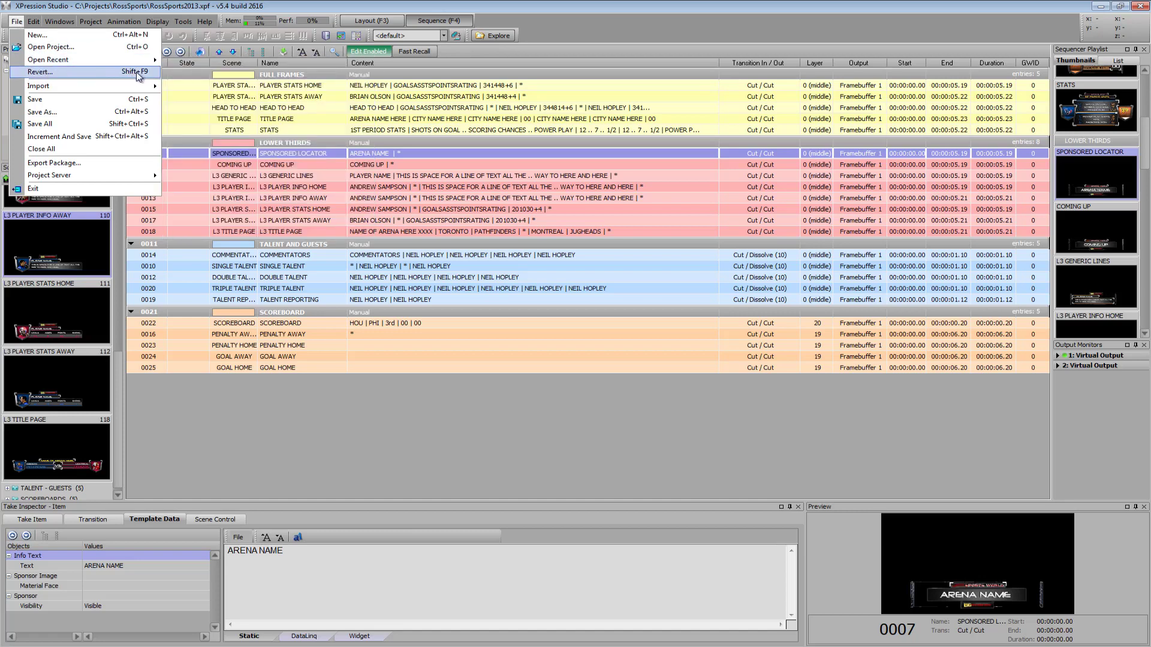
Step: Reopen the Keyboard / GPI Mapping and restore the File Menu's Revert function to its default shortcut
{"action": "left_click", "coordinate": [33, 22]}
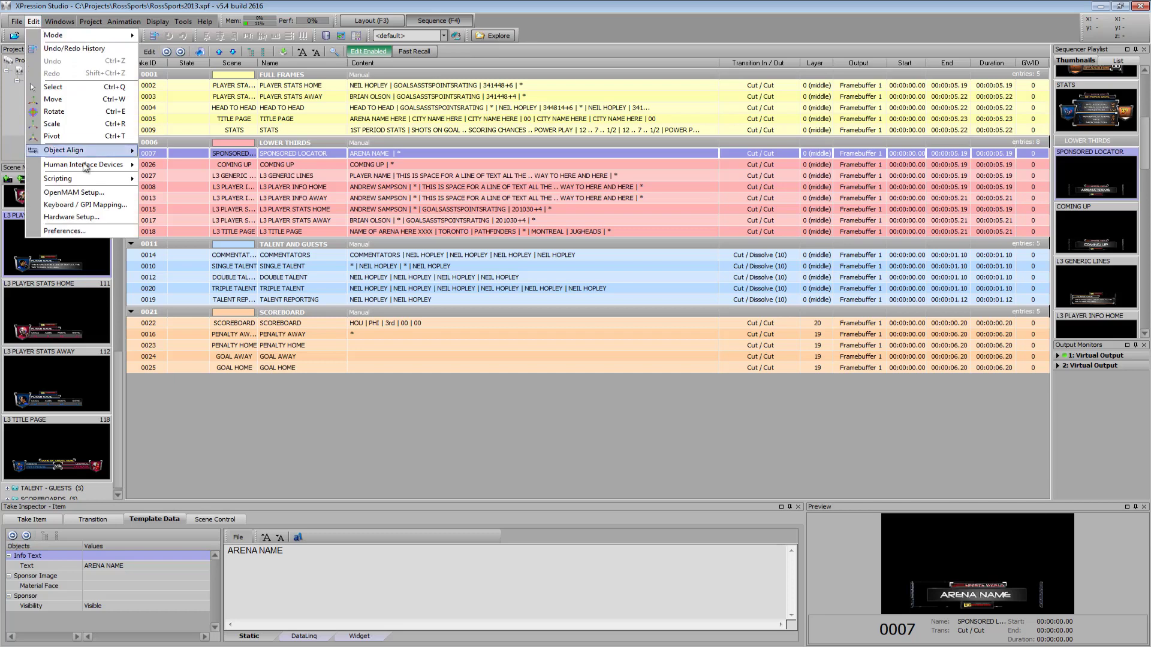
{"action": "left_click", "coordinate": [90, 205]}
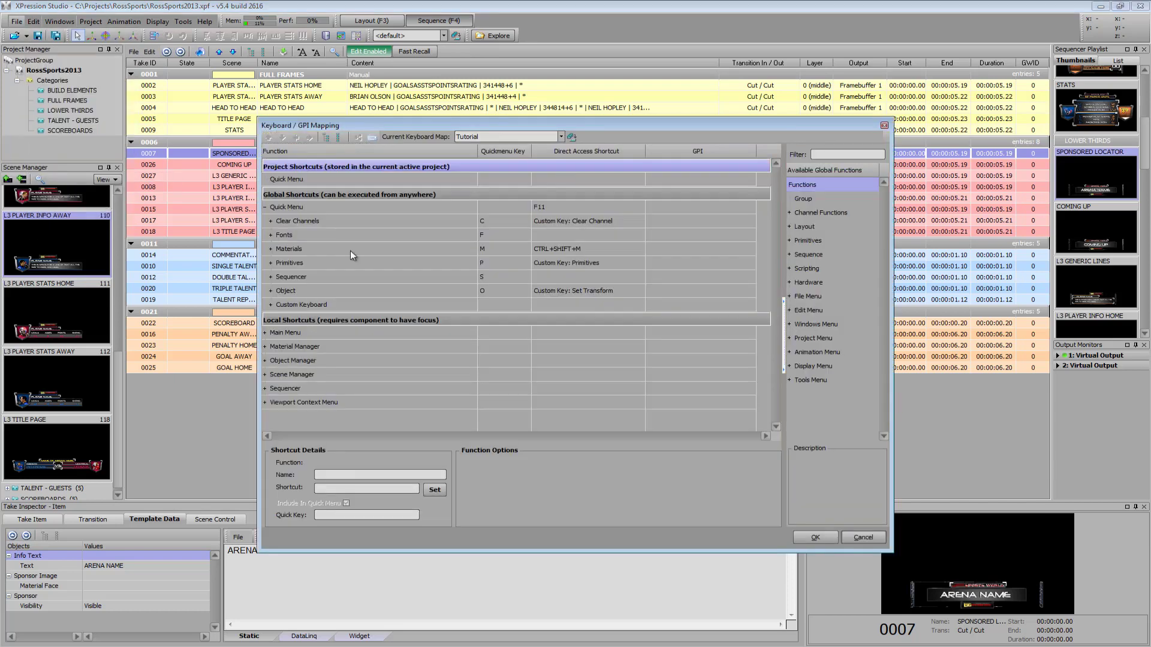
{"action": "left_click", "coordinate": [265, 333]}
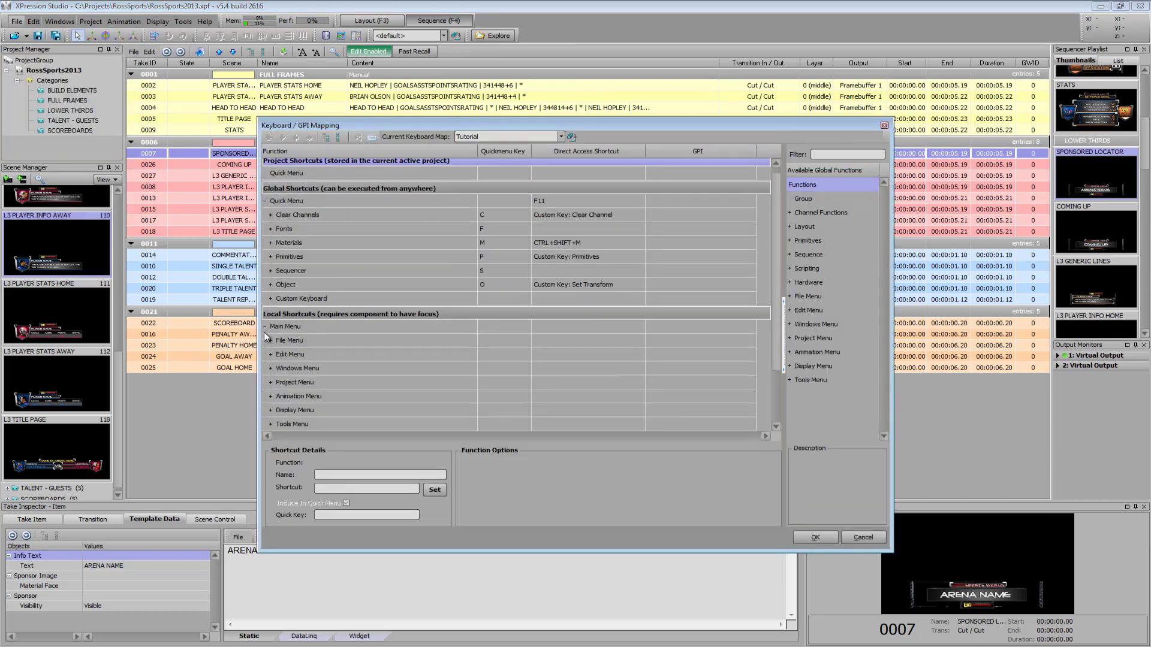
{"action": "left_click", "coordinate": [271, 340]}
{"action": "left_click", "coordinate": [312, 327]}
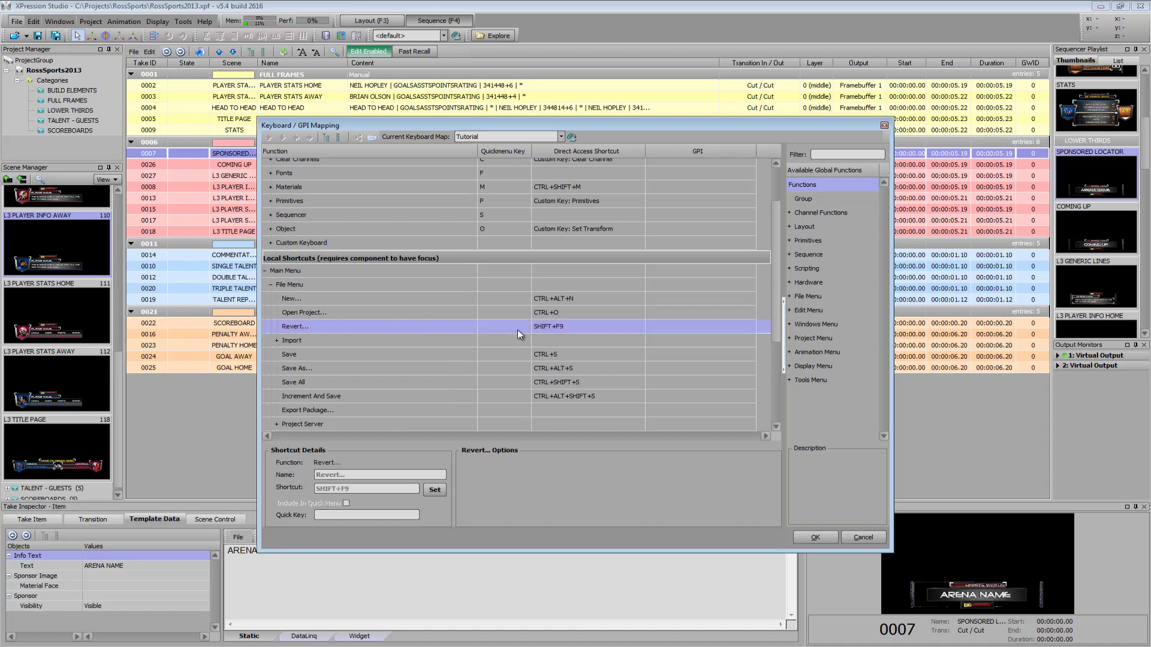
{"action": "right_click", "coordinate": [575, 334]}
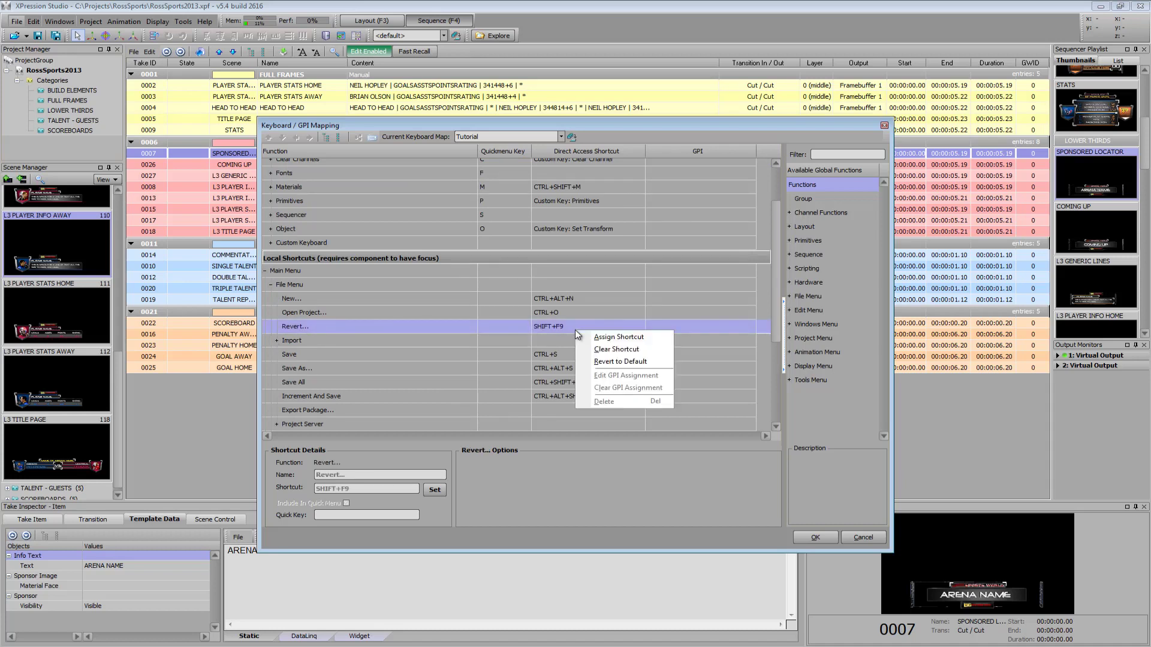
{"action": "left_click", "coordinate": [610, 362]}
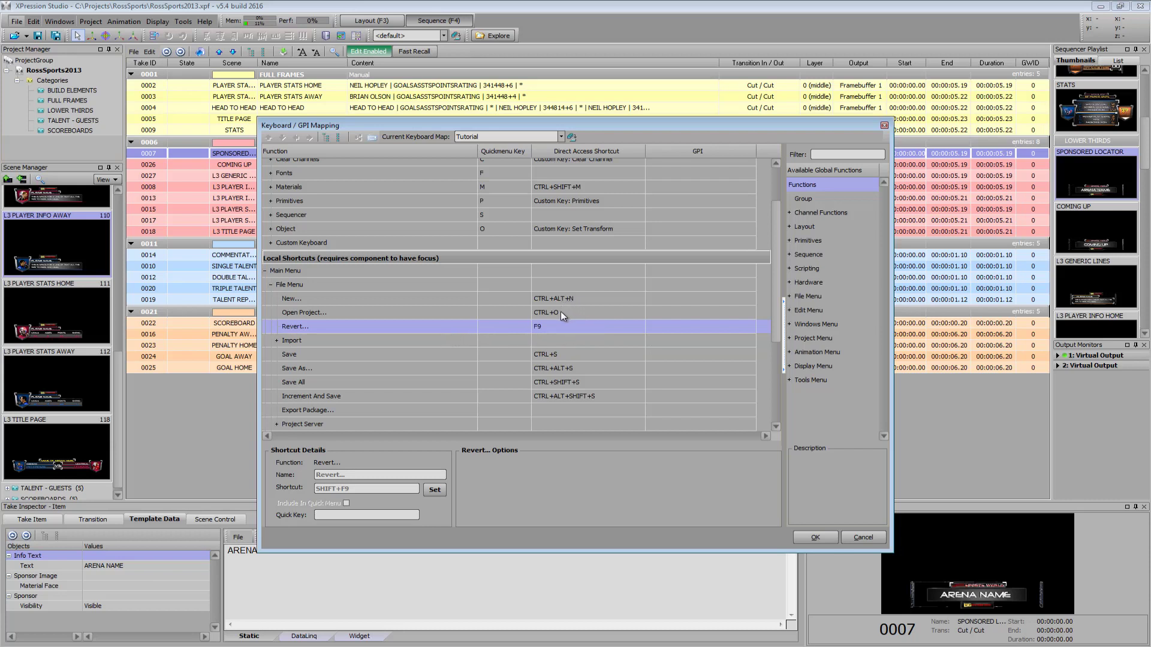
Step: Examine the Material Manager's local shortcuts and the available global functions under Channel Functions and Sequence, collapsing each group after viewing it
{"action": "left_click", "coordinate": [272, 285]}
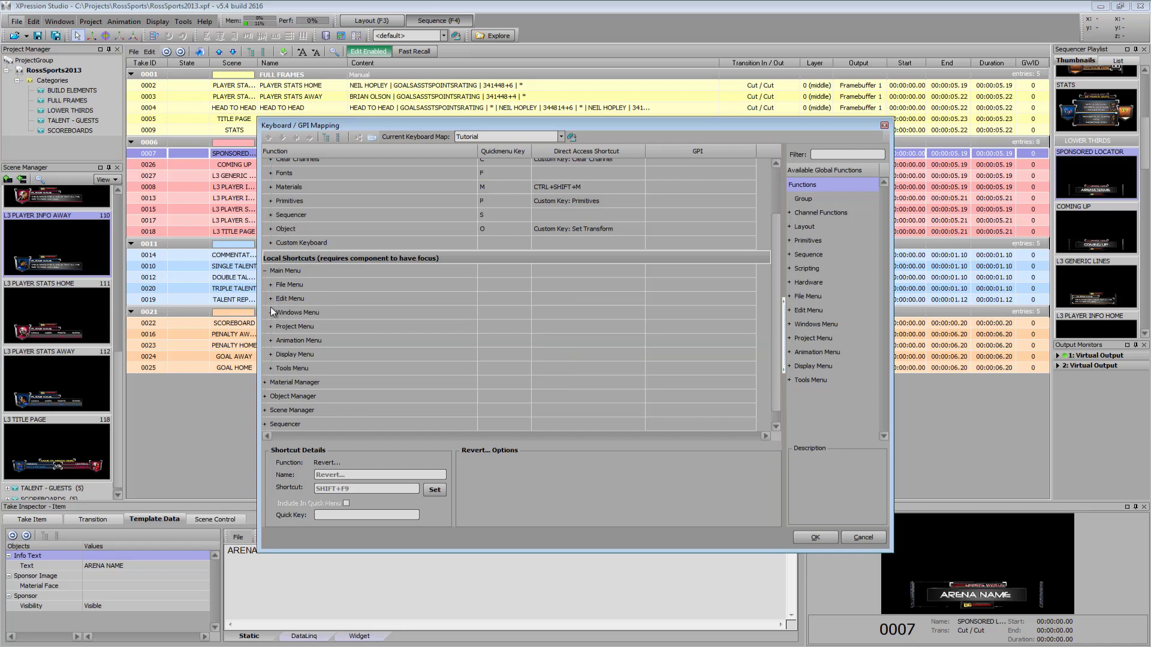
{"action": "left_click", "coordinate": [265, 272]}
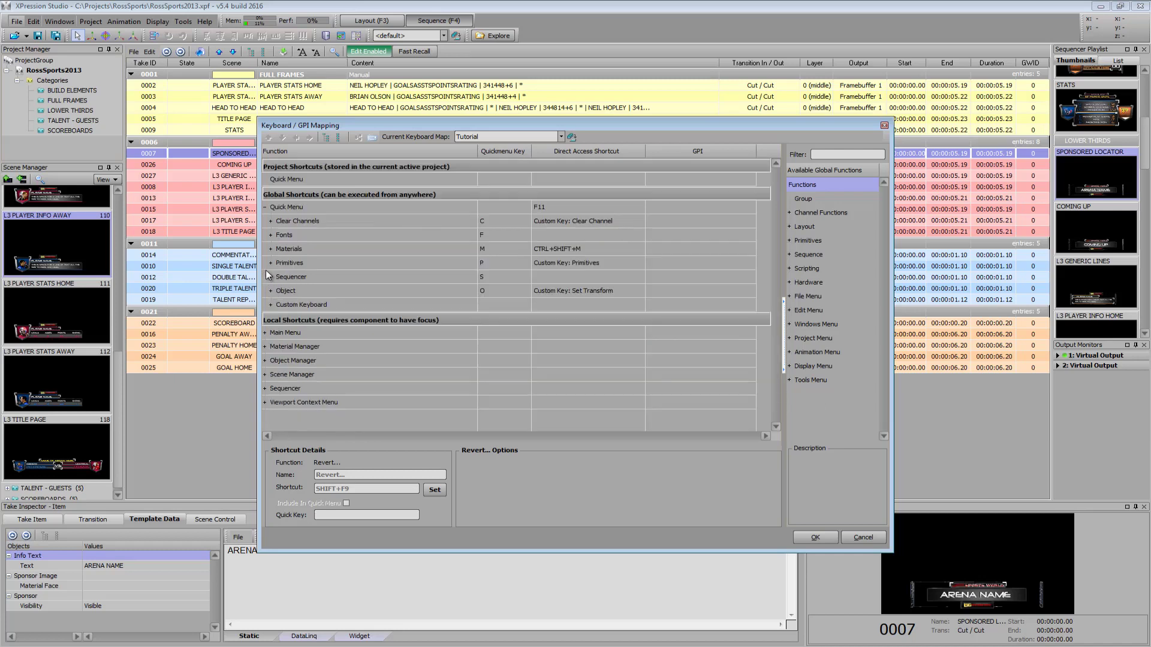
{"action": "left_click", "coordinate": [264, 346]}
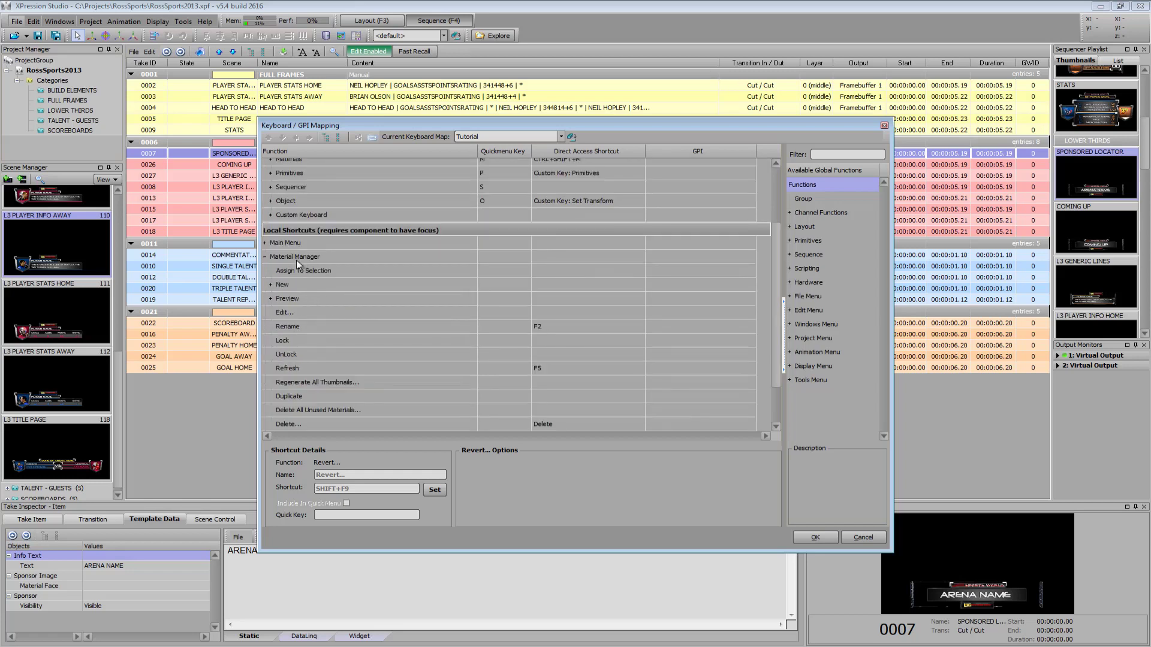
{"action": "left_click", "coordinate": [265, 257]}
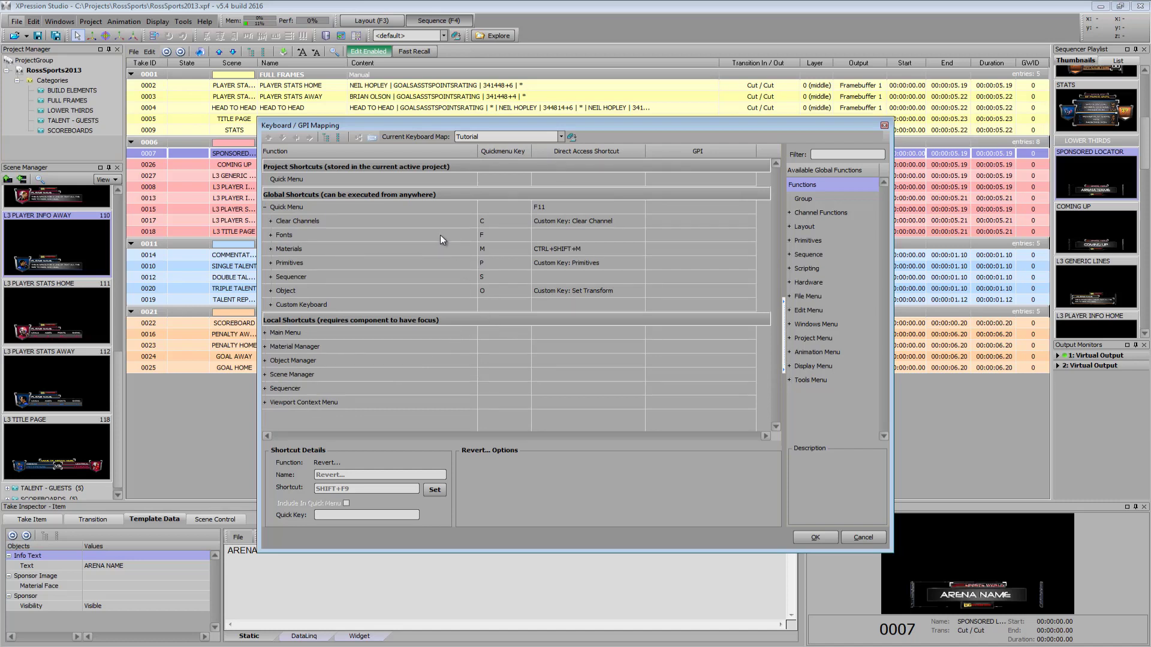
{"action": "left_click", "coordinate": [264, 207]}
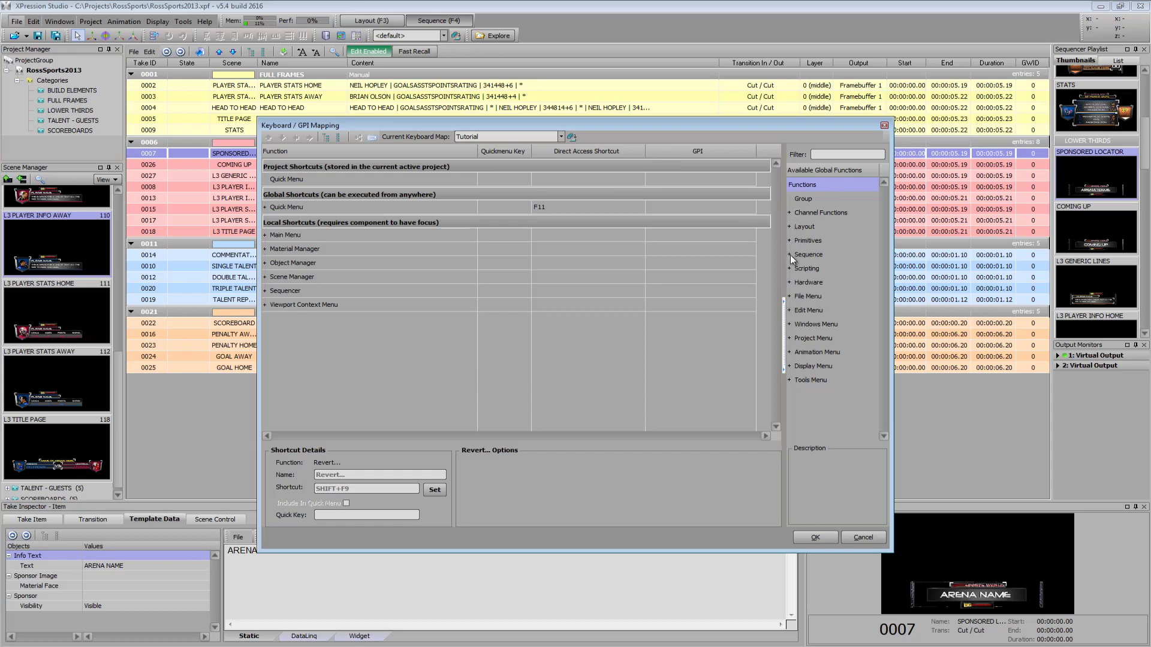
{"action": "left_click", "coordinate": [789, 212]}
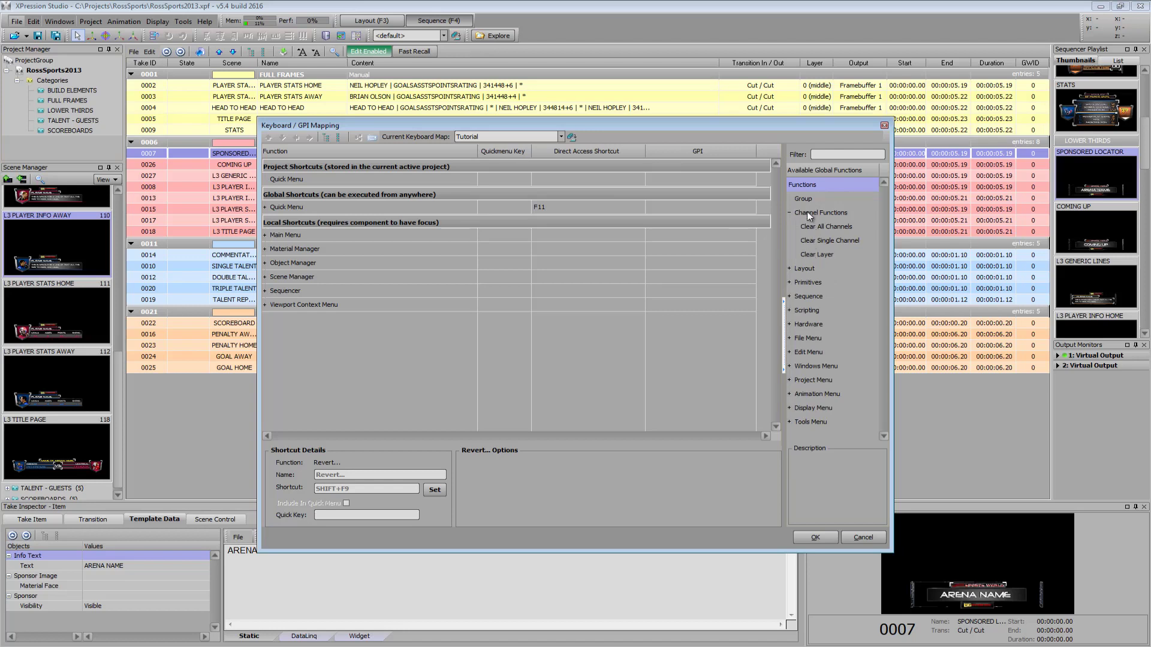
{"action": "left_click", "coordinate": [789, 213]}
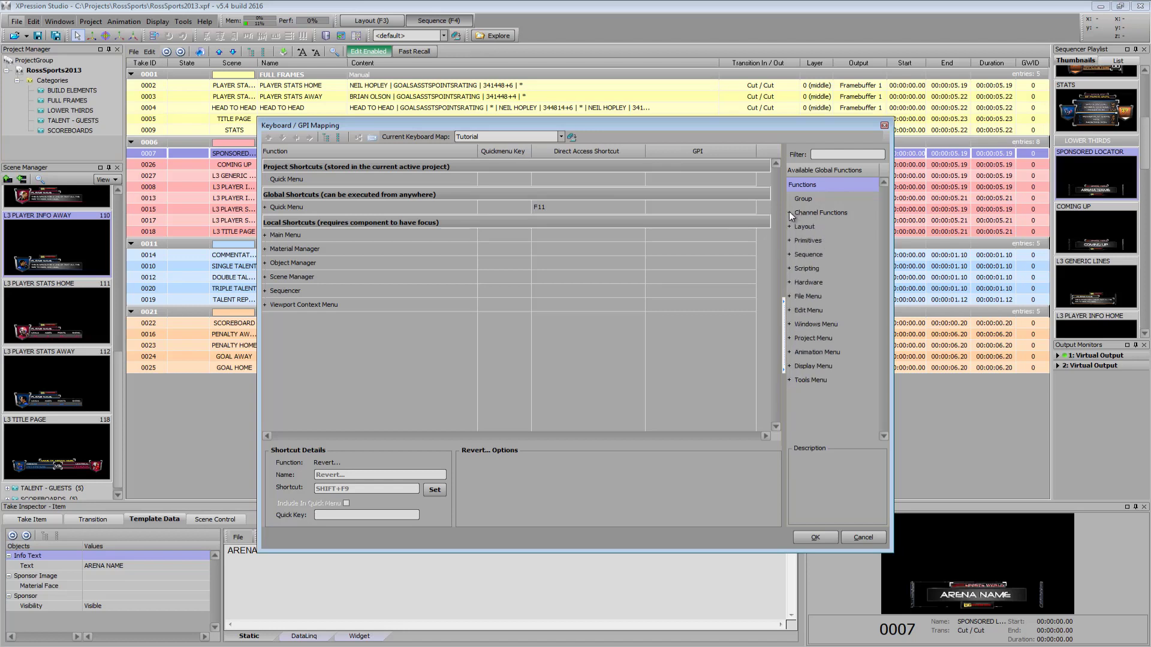
{"action": "left_click", "coordinate": [789, 255]}
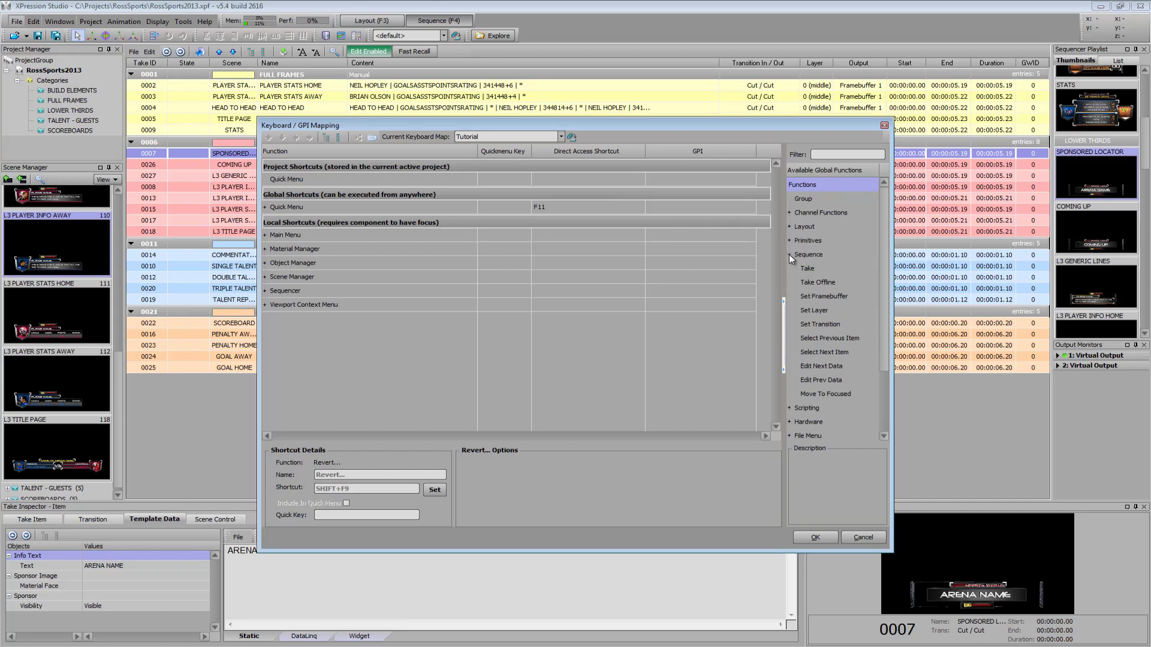
{"action": "left_click", "coordinate": [789, 254]}
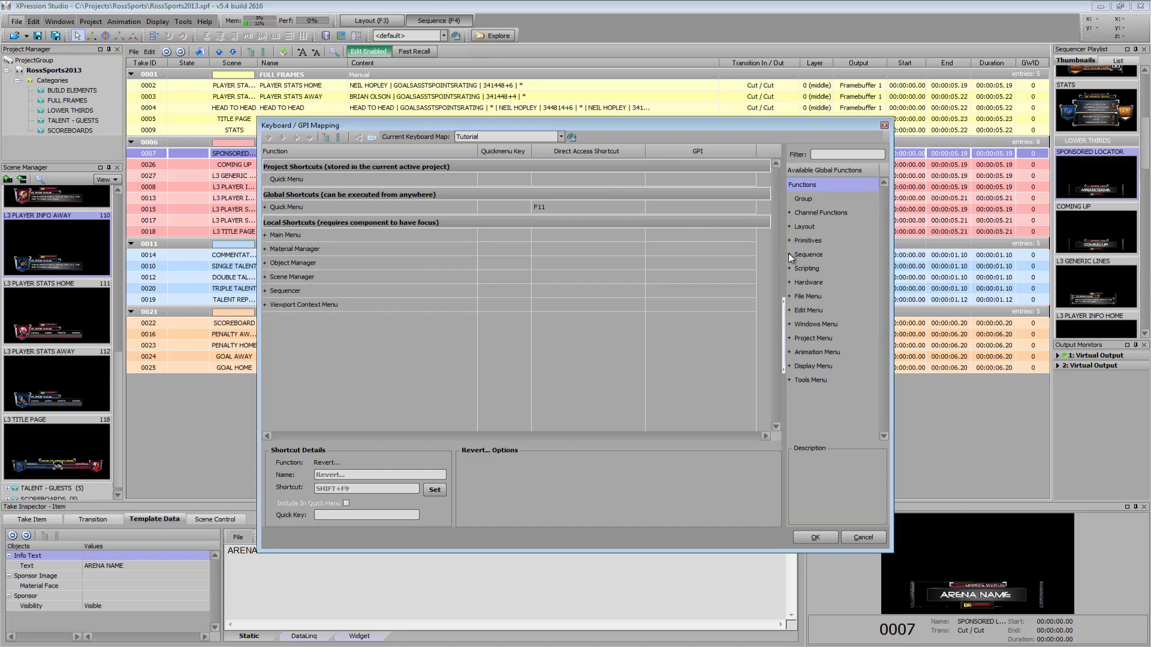
Step: Add the Sequence group's Take function to the Quick Menu of the project shortcuts
{"action": "left_click", "coordinate": [789, 255]}
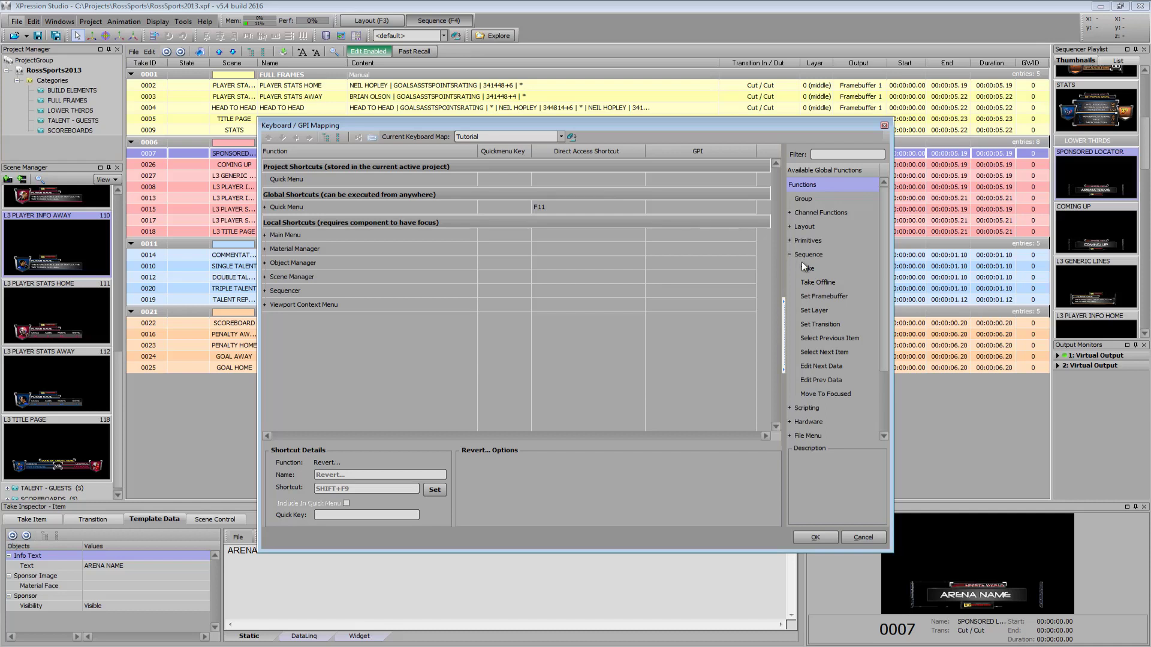
{"action": "left_click", "coordinate": [806, 270]}
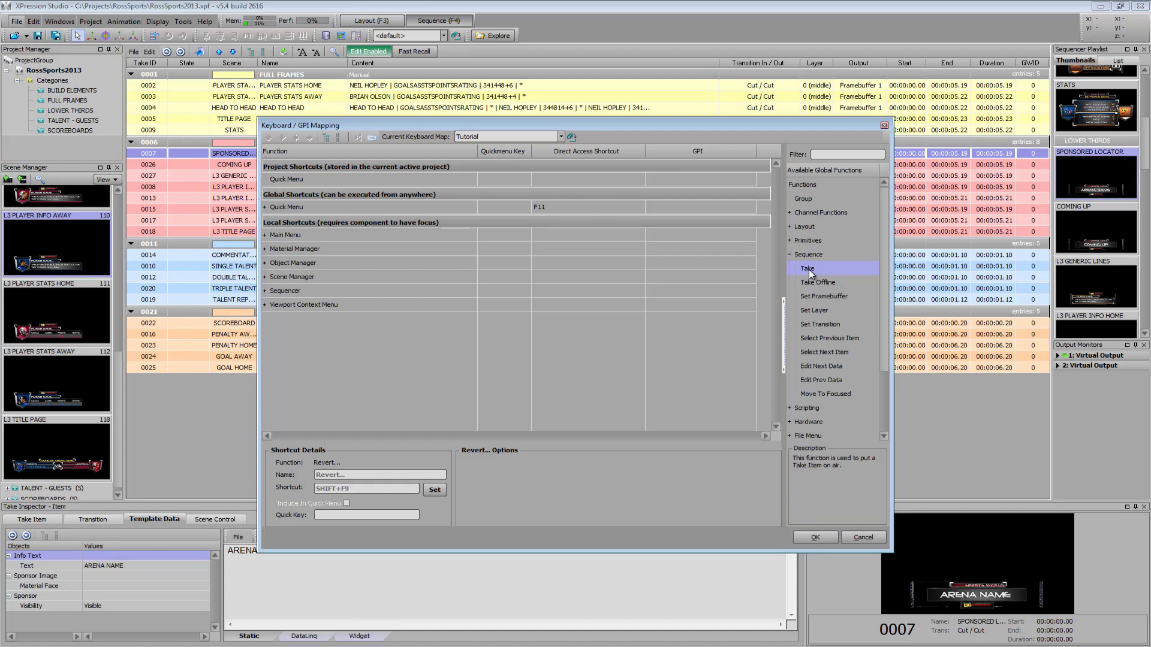
{"action": "left_click_drag", "start_coordinate": [812, 273], "coordinate": [289, 183]}
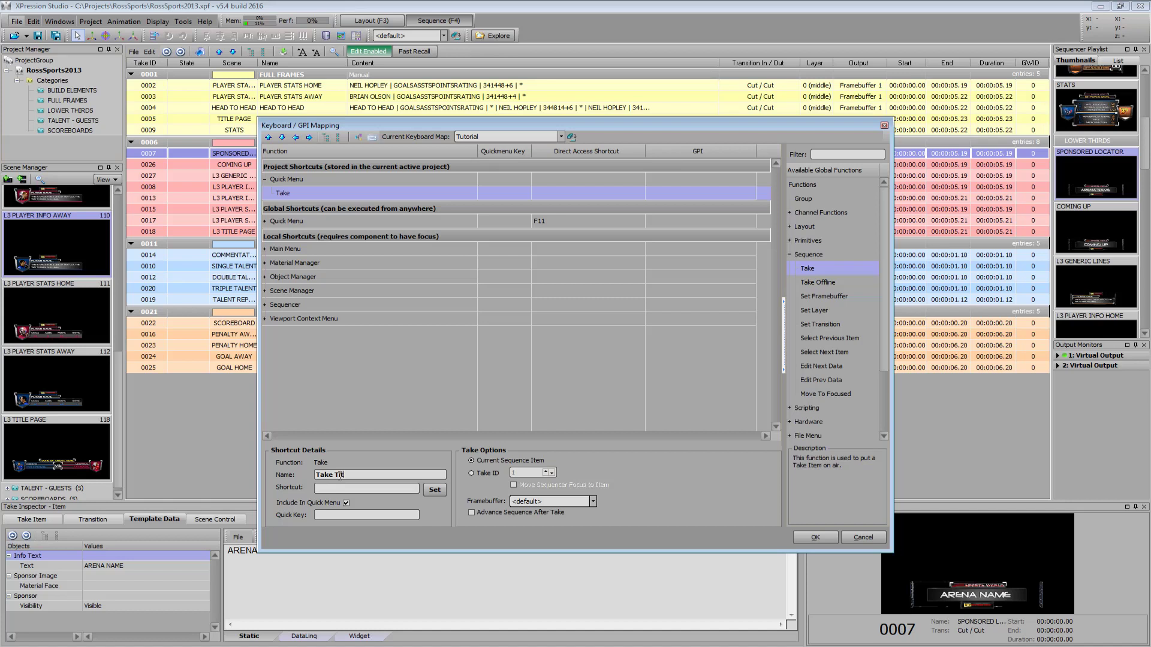
Step: Name the project's new Take function "Take Title Page" and assign it the shortcut Ctrl+Shift+T
{"action": "type", "text": "Page"}
{"action": "left_click", "coordinate": [434, 491]}
{"action": "key", "text": "ctrl+shift+t"}
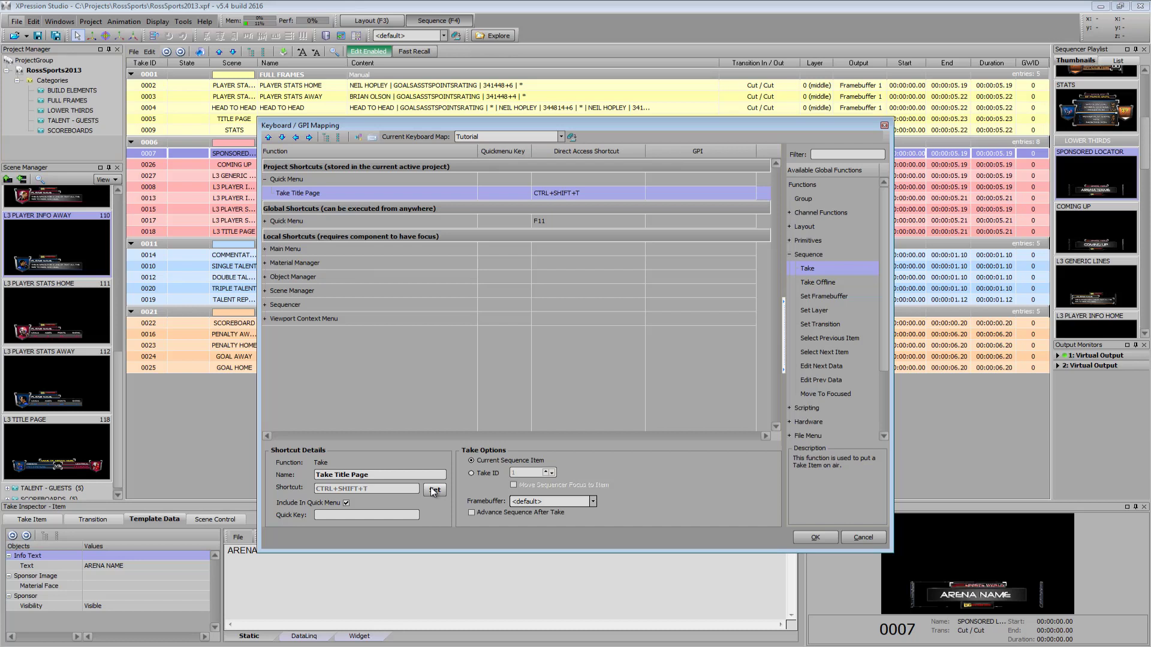
Step: Make Take Title Page use Take ID 5 and move the sequencer focus to the item, keeping the default framebuffer
{"action": "left_click", "coordinate": [472, 473]}
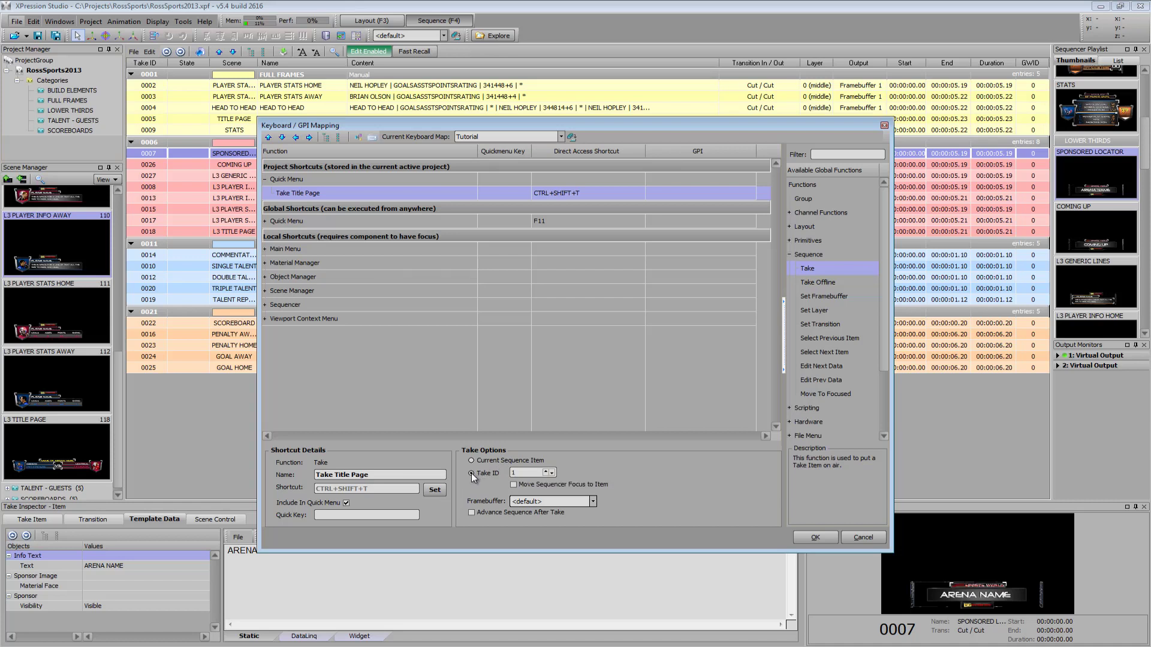
{"action": "left_click_drag", "start_coordinate": [327, 128], "coordinate": [377, 145]}
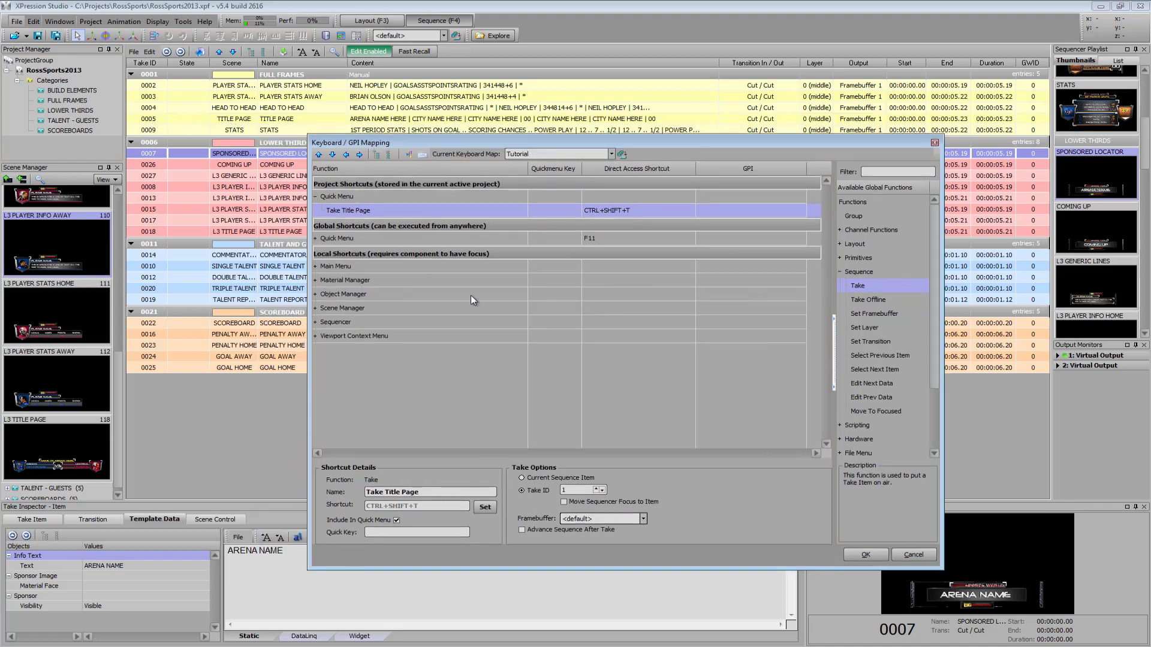
{"action": "left_click", "coordinate": [572, 490]}
{"action": "key", "text": "BackSpace"}
{"action": "type", "text": "5"}
{"action": "left_click", "coordinate": [574, 519]}
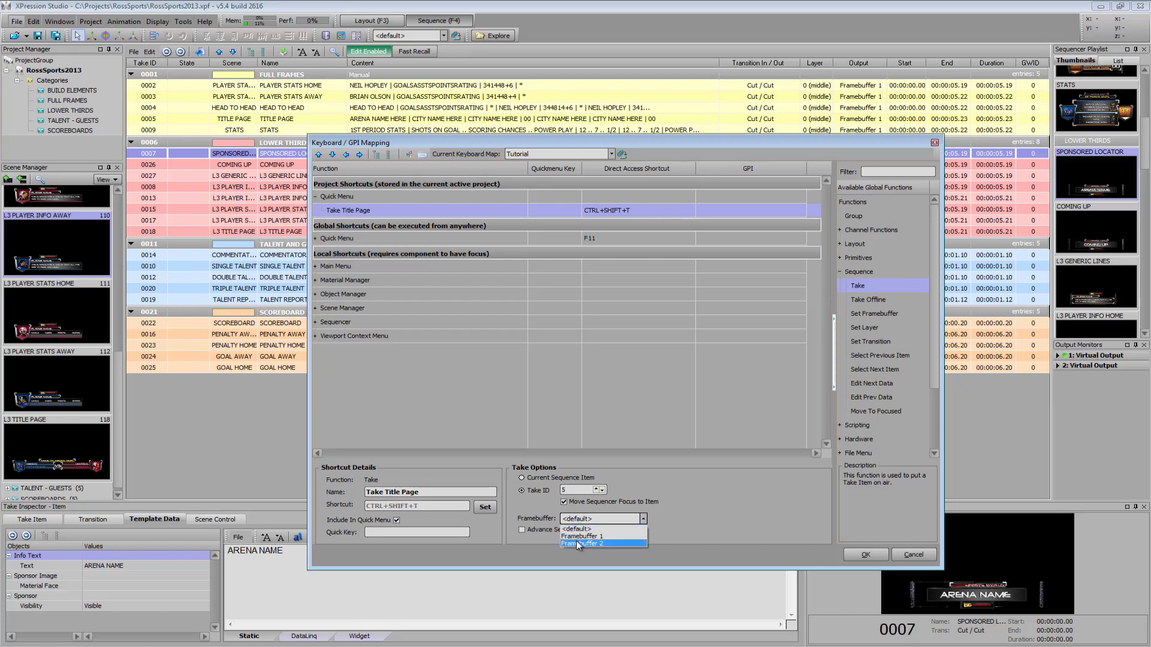
{"action": "left_click", "coordinate": [580, 520]}
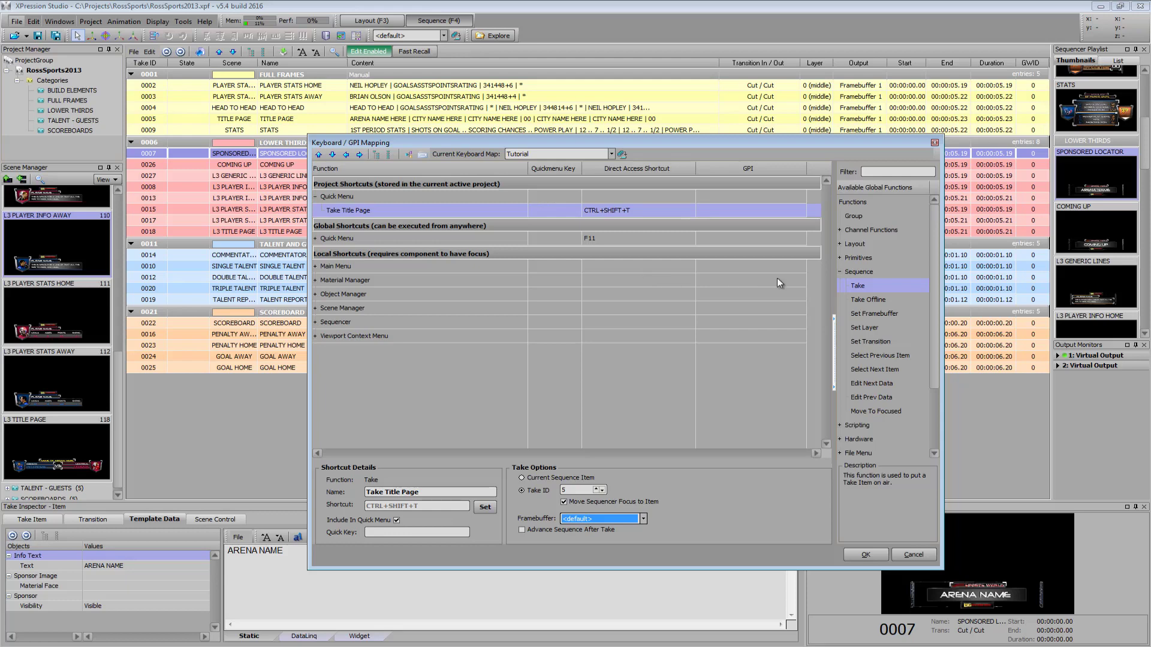
Step: Add a second Take function to the project's Quick Menu and rename it "Take Head To Head"
{"action": "left_click", "coordinate": [858, 287]}
{"action": "left_click_drag", "start_coordinate": [858, 287], "coordinate": [437, 220]}
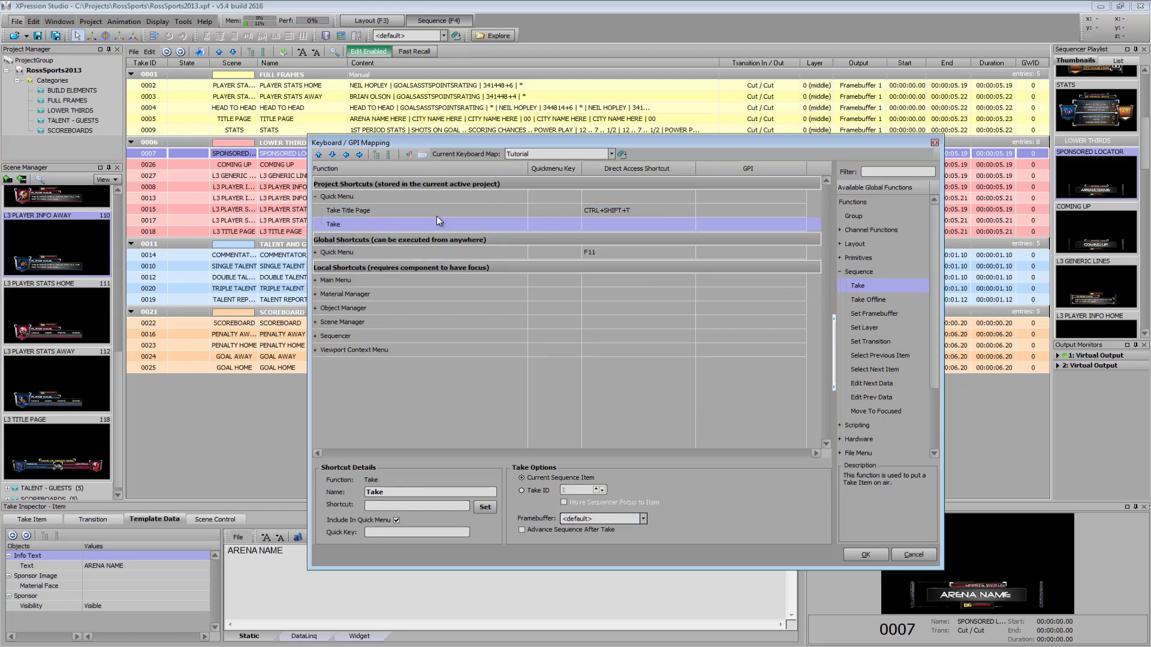
{"action": "left_click", "coordinate": [365, 224]}
{"action": "left_click", "coordinate": [364, 224]}
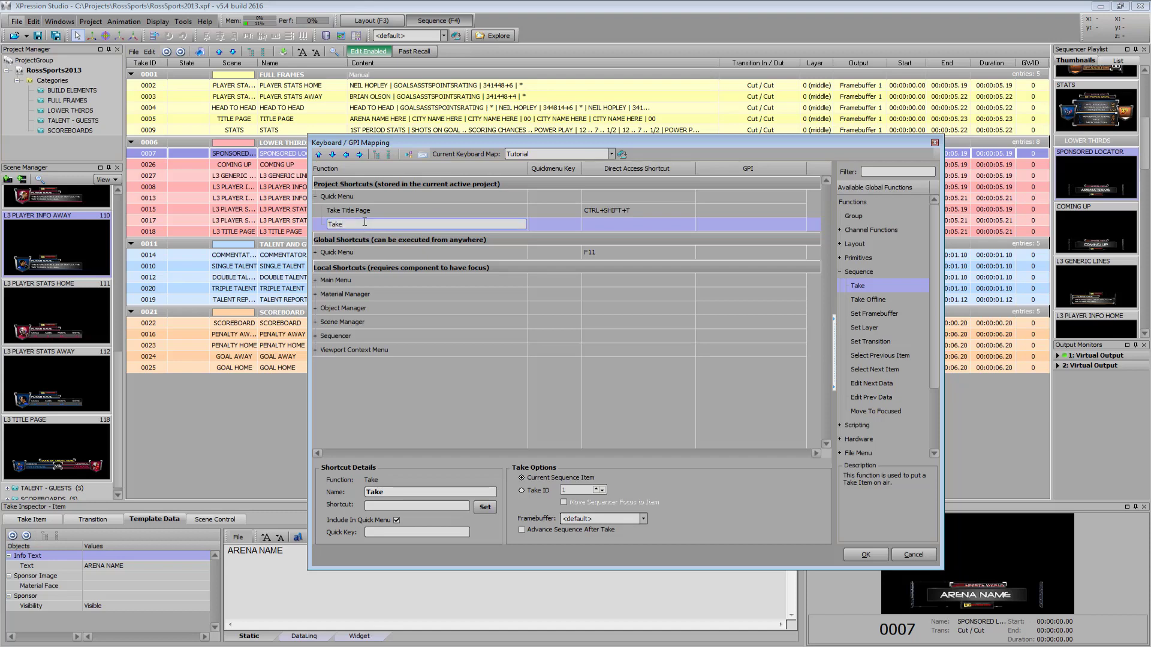
{"action": "type", "text": "Head To Head"}
{"action": "key", "text": "Return"}
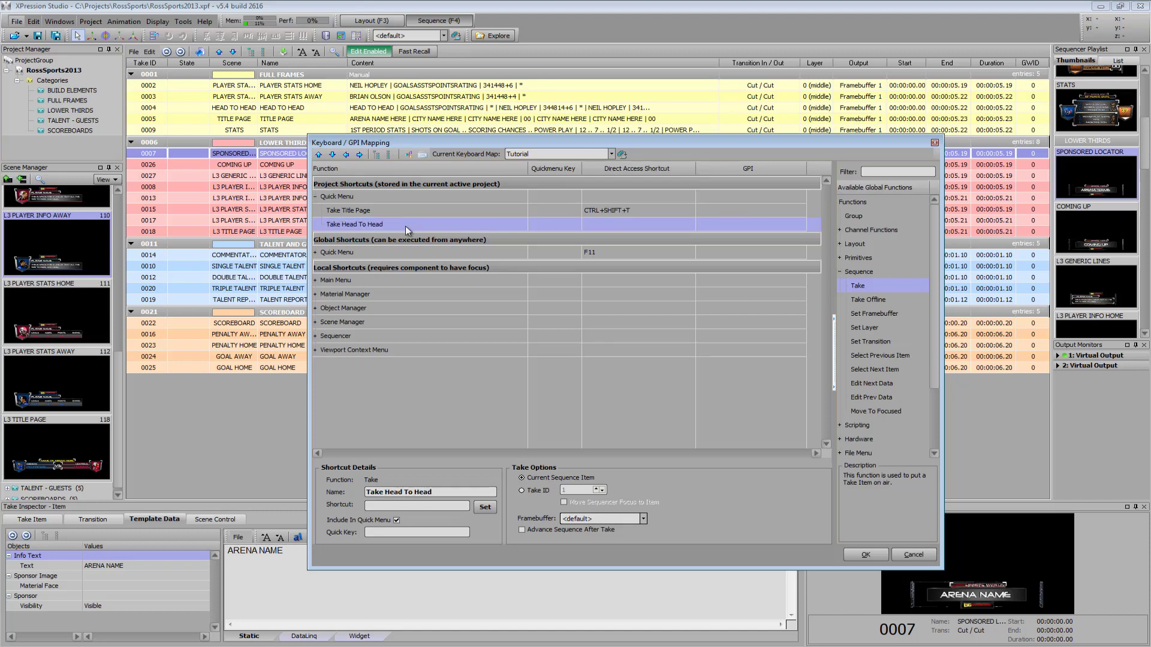
Step: Assign Ctrl+Shift+H to Take Head To Head, make it use Take ID 4, and apply the mapping
{"action": "left_click", "coordinate": [486, 508]}
{"action": "key", "text": "ctrl+shift"}
{"action": "key", "text": "ctrl+shift+h"}
{"action": "left_click", "coordinate": [536, 493]}
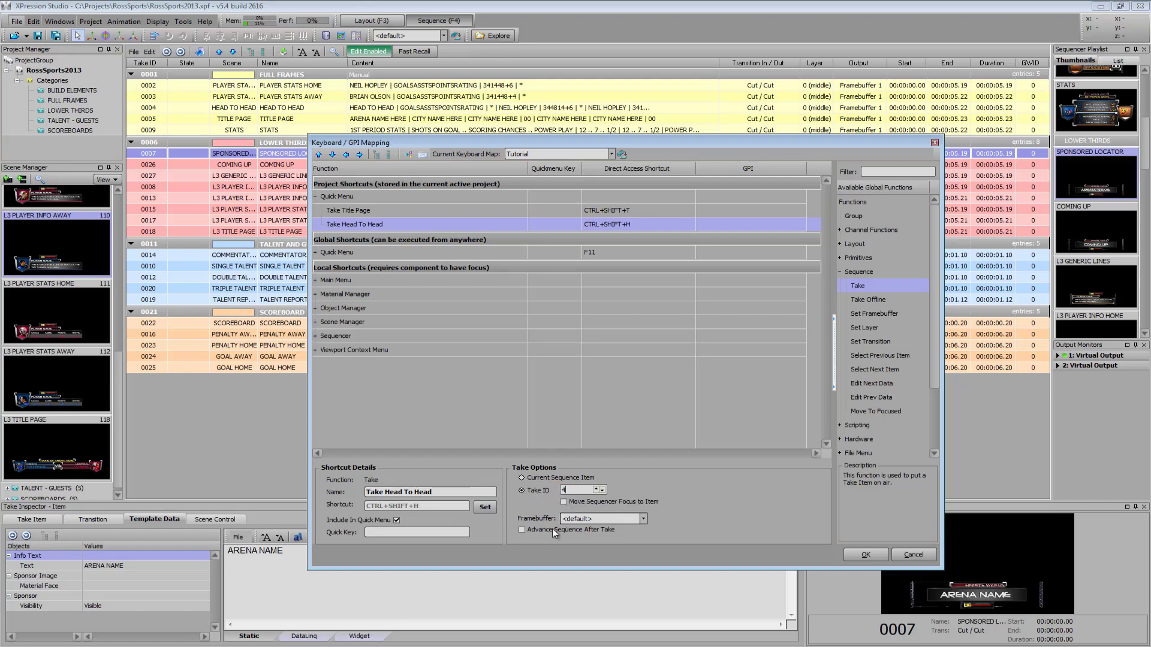
{"action": "left_click", "coordinate": [437, 210]}
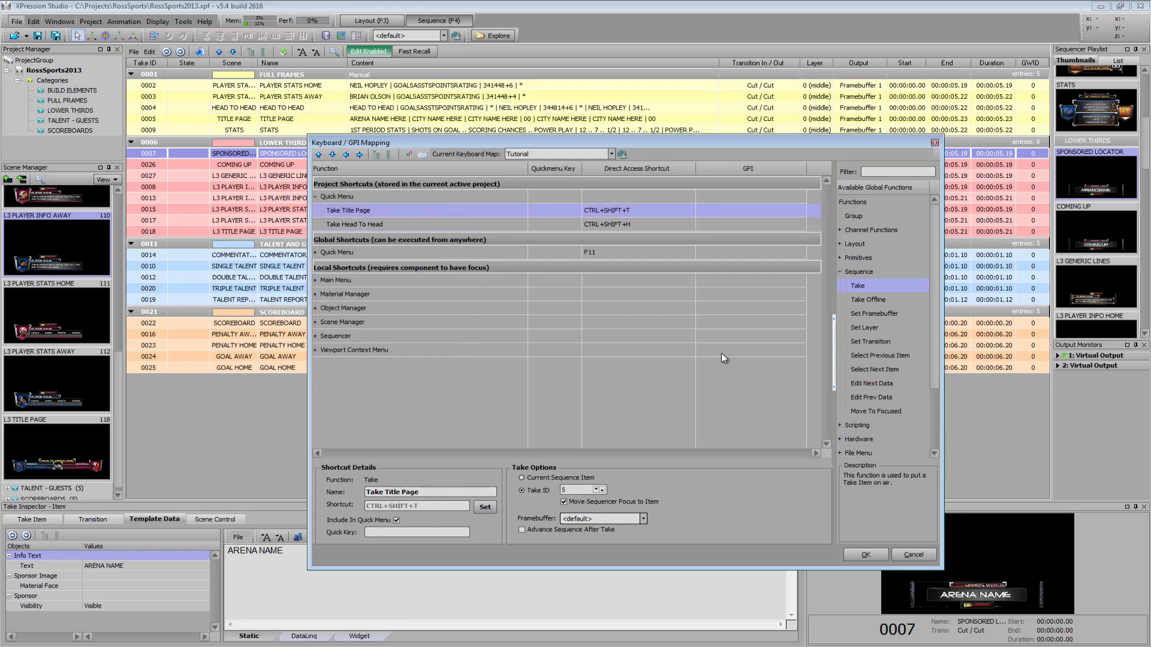
{"action": "left_click", "coordinate": [866, 554]}
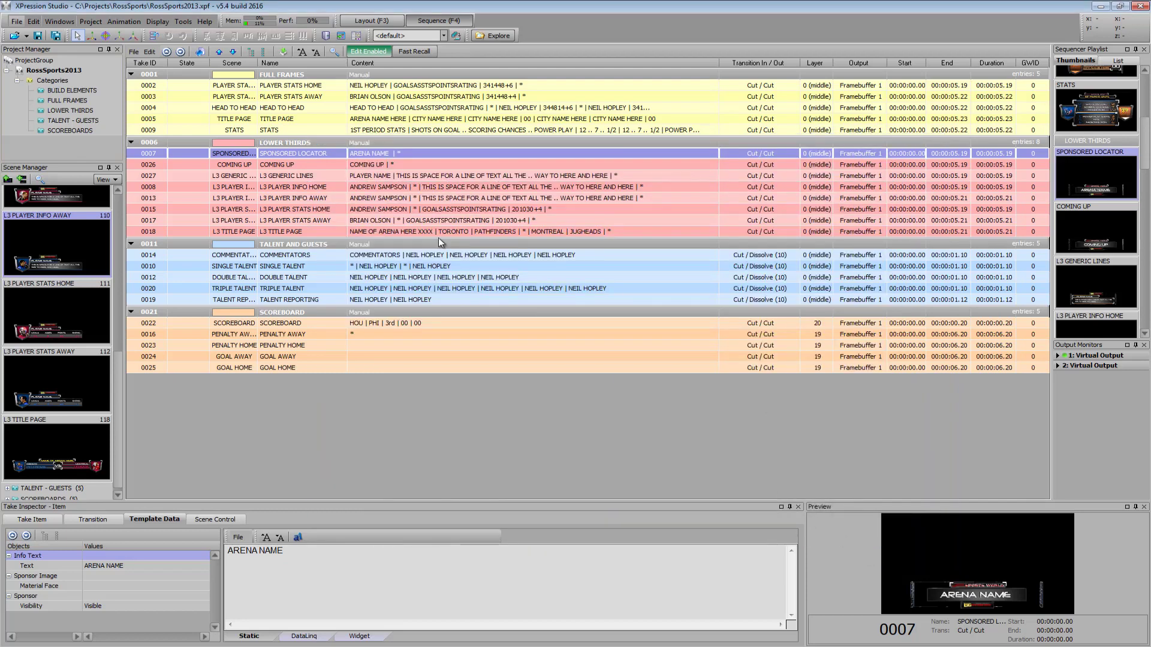
Step: Test taking item 0005 Title Page in the sequence, then view the layout mode and return to the sequence
{"action": "left_click", "coordinate": [196, 207]}
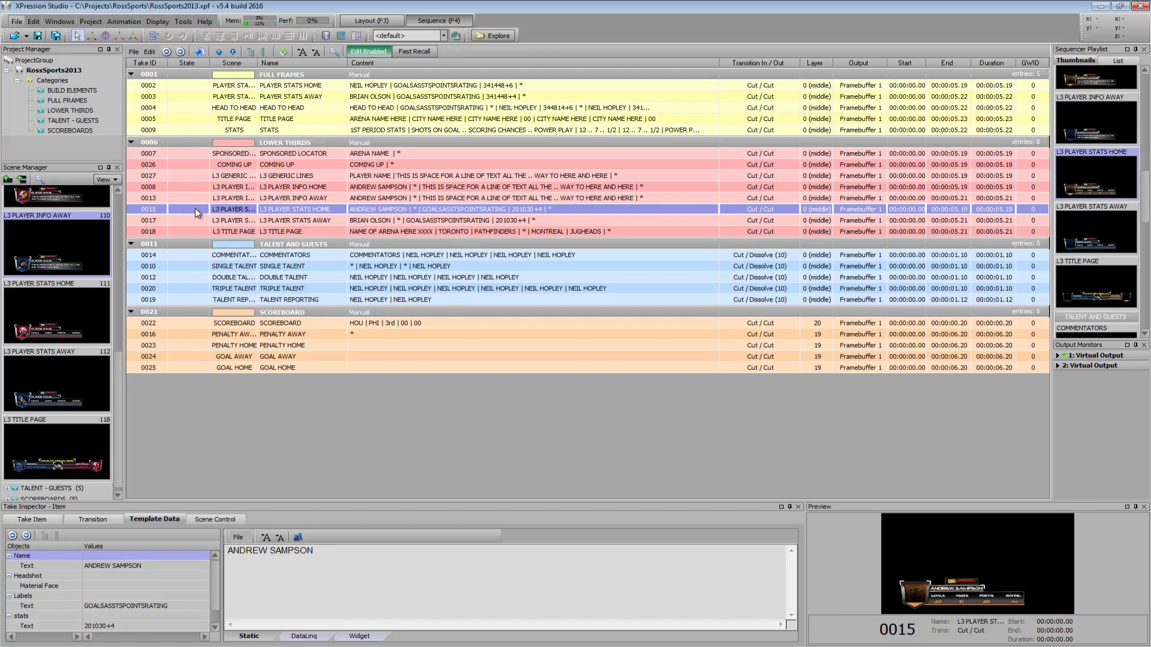
{"action": "key", "text": "5"}
{"action": "key", "text": "Return"}
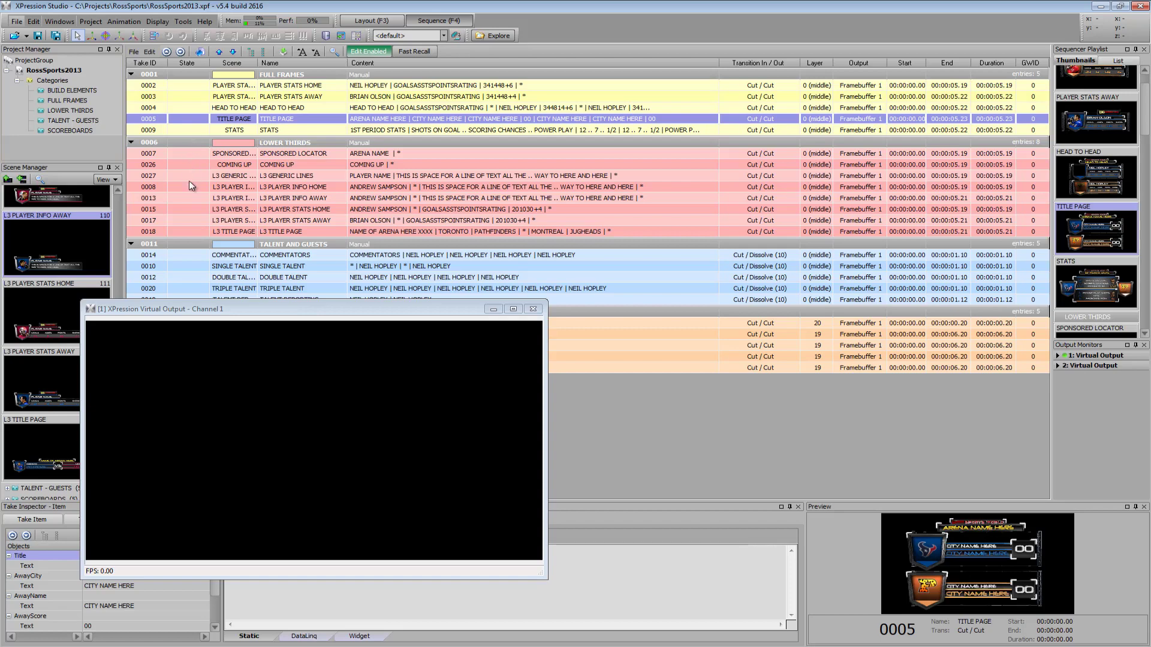
{"action": "key", "text": "Return"}
{"action": "left_click", "coordinate": [372, 20]}
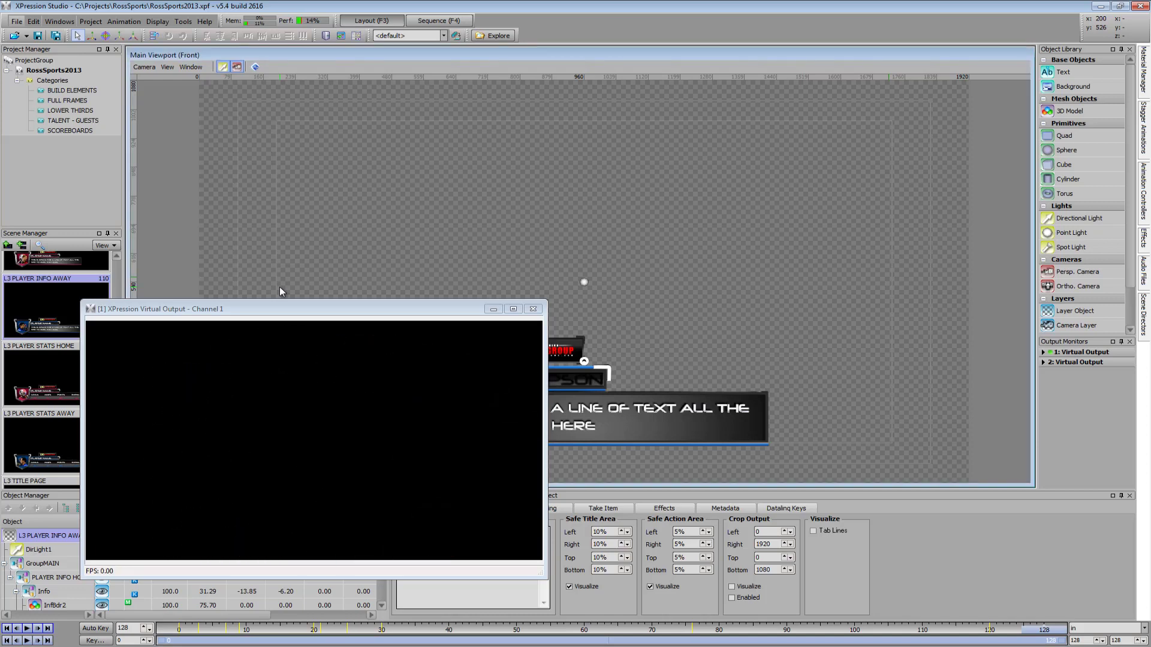
{"action": "left_click", "coordinate": [430, 20]}
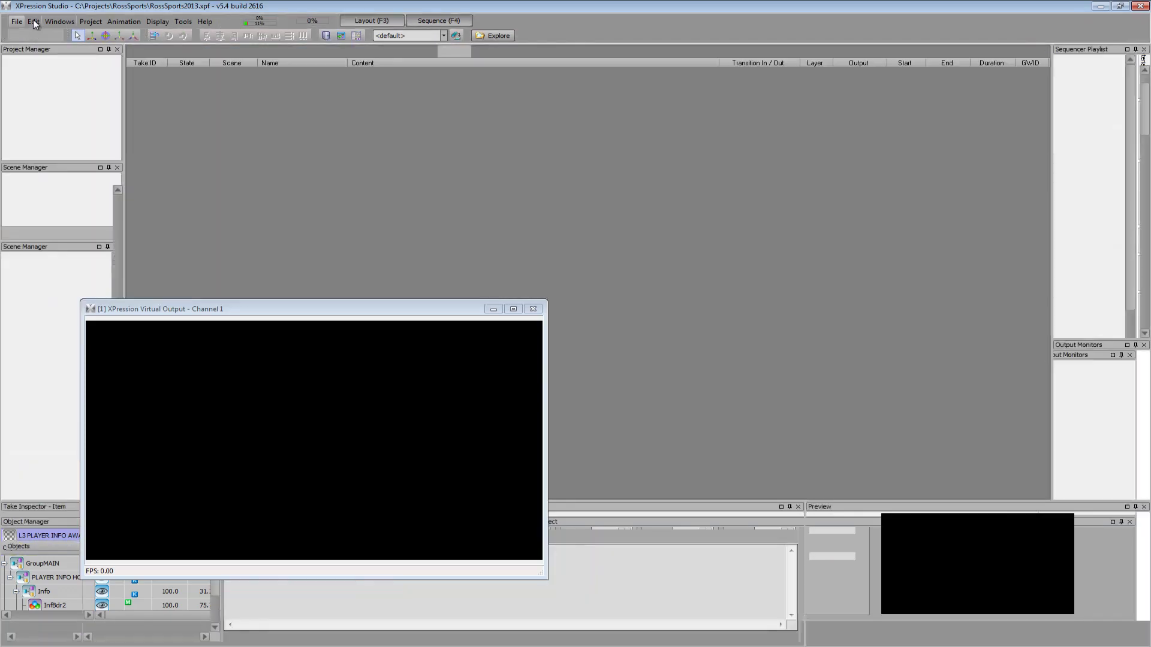
Step: Reopen the Keyboard / GPI Mapping and add a Set Transition function named "Set Transition Dissolve" to the project's Quick Menu
{"action": "left_click", "coordinate": [34, 19]}
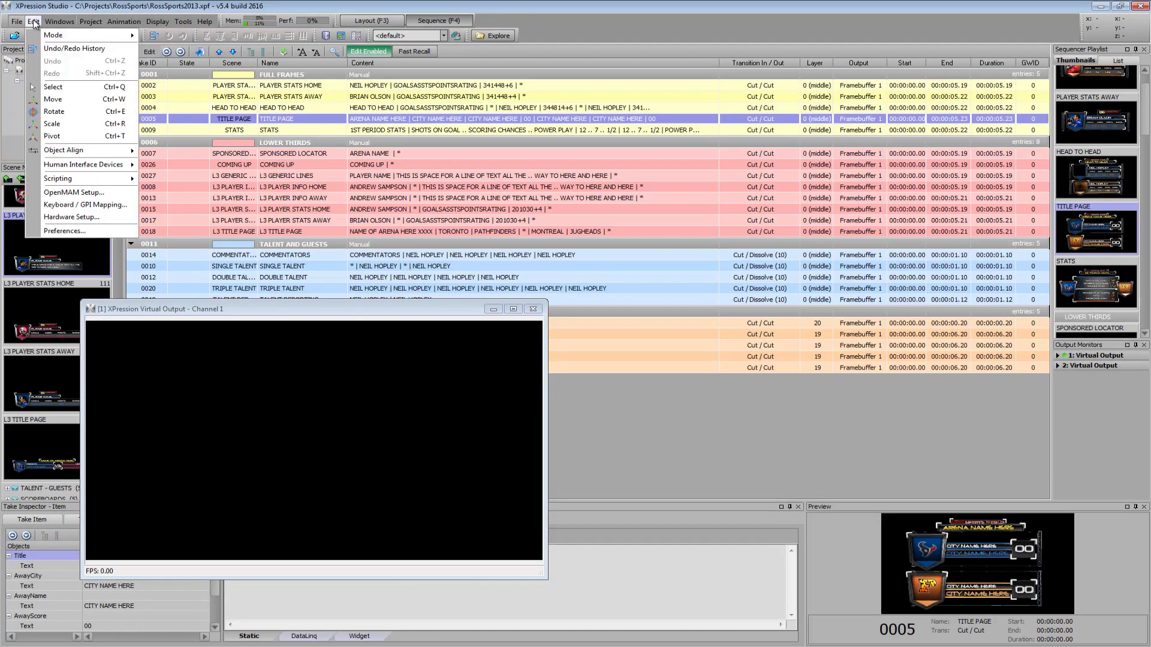
{"action": "left_click", "coordinate": [60, 204]}
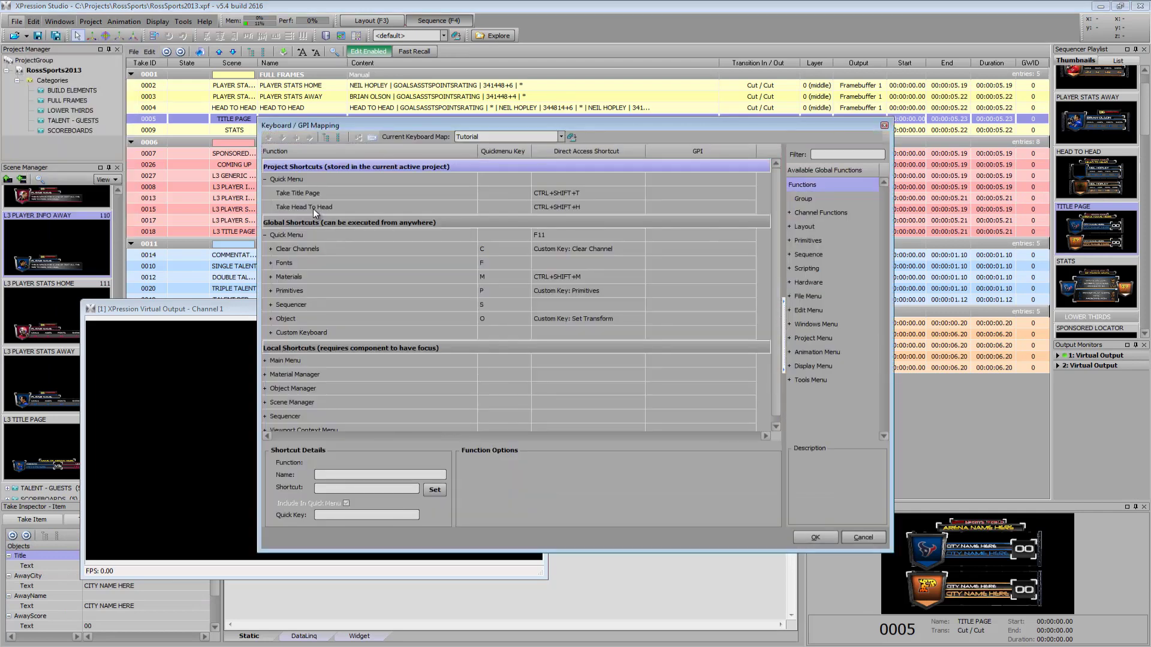
{"action": "left_click", "coordinate": [789, 254]}
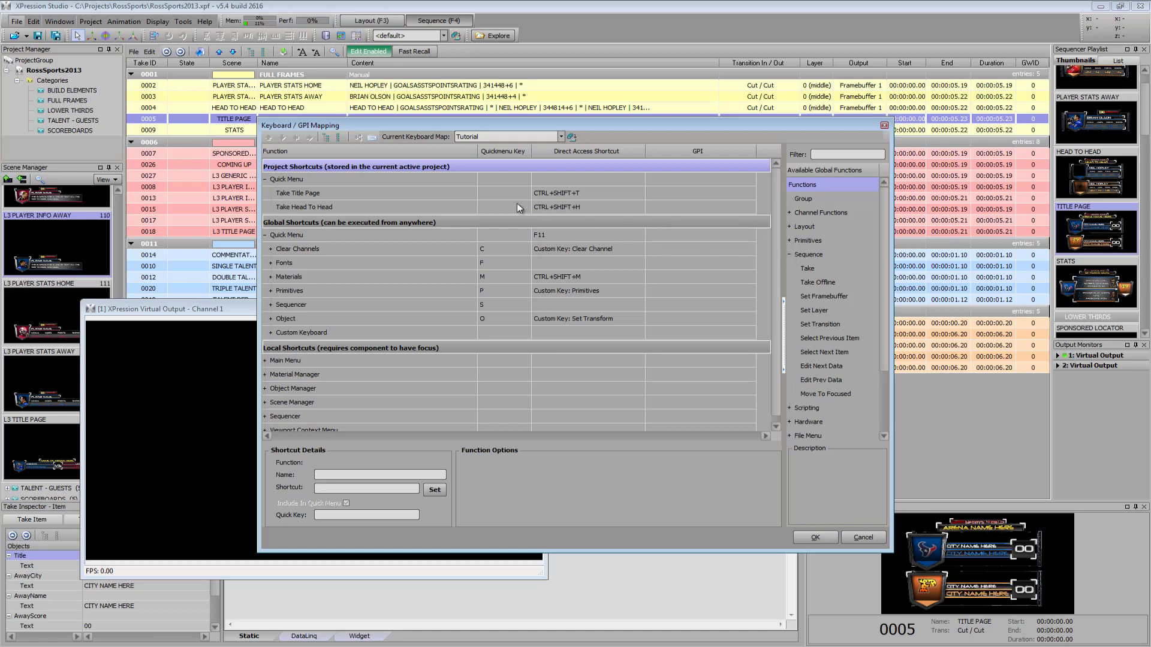
{"action": "left_click", "coordinate": [820, 324]}
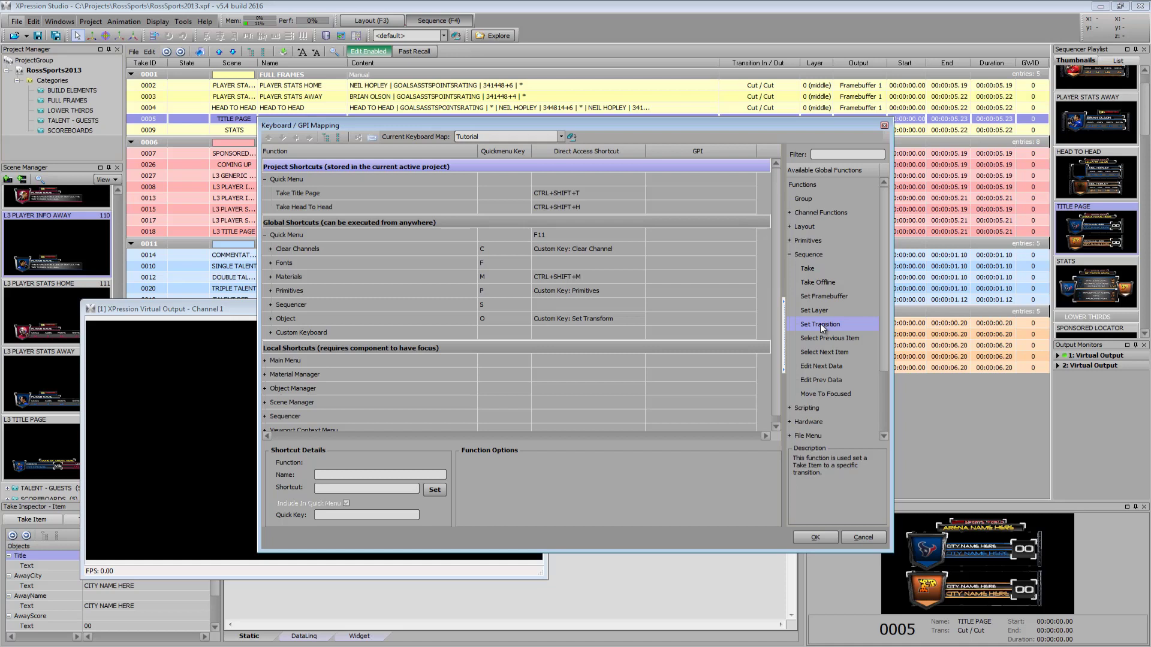
{"action": "left_click_drag", "start_coordinate": [820, 324], "coordinate": [369, 217]}
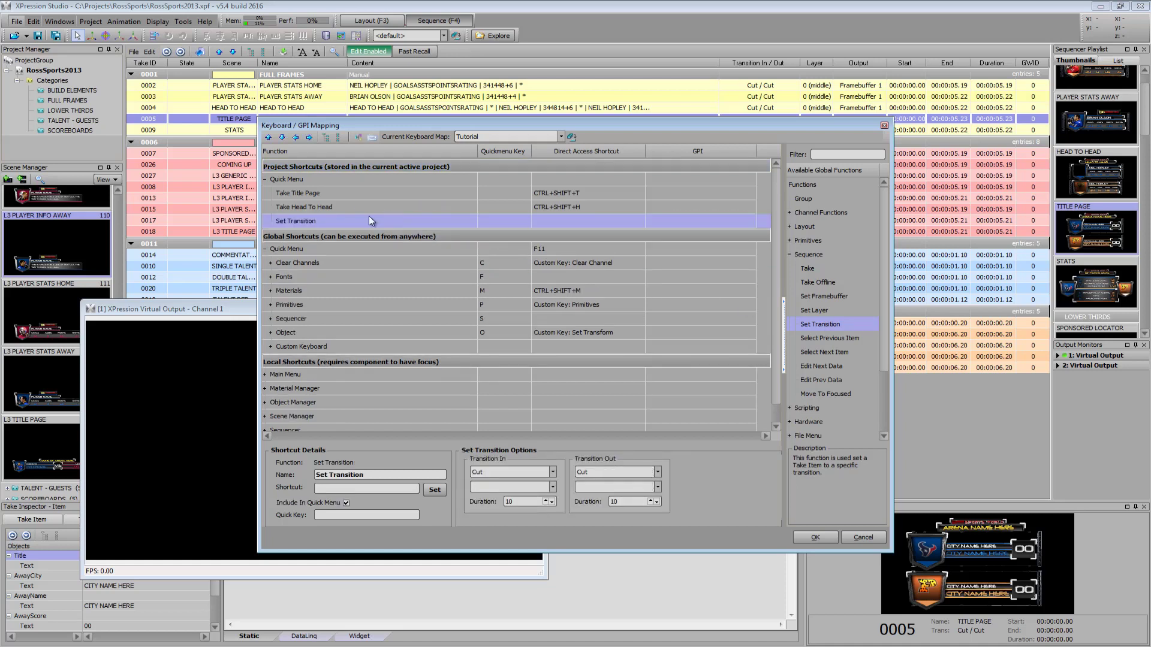
{"action": "left_click", "coordinate": [332, 219]}
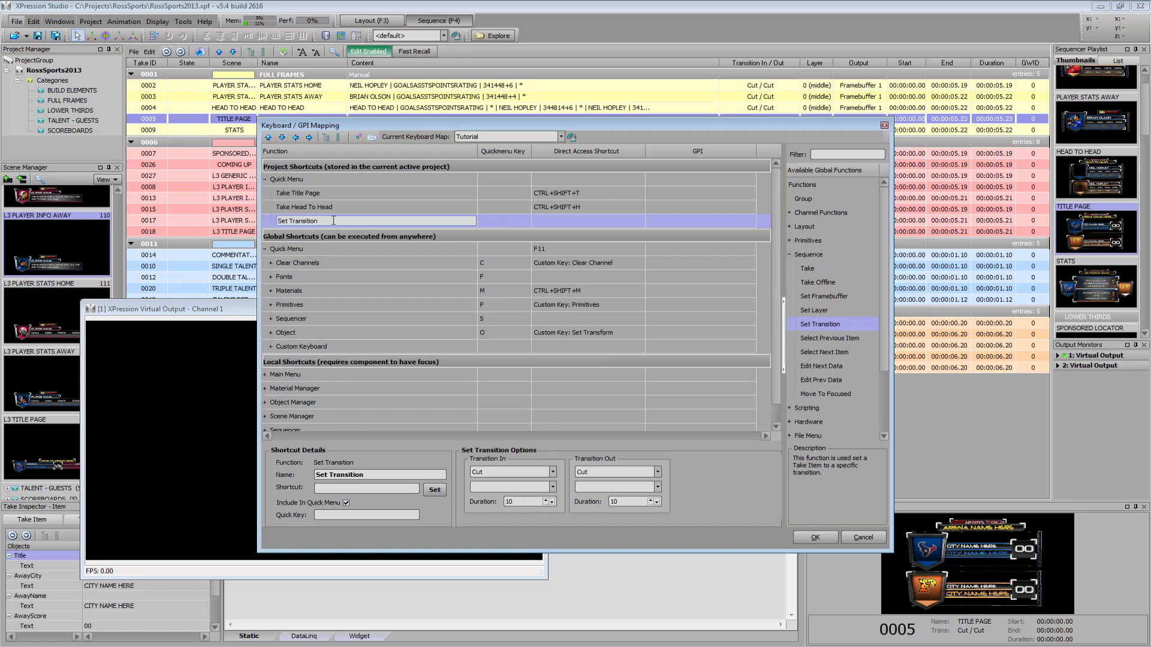
{"action": "type", "text": "Dissolve"}
{"action": "key", "text": "Return"}
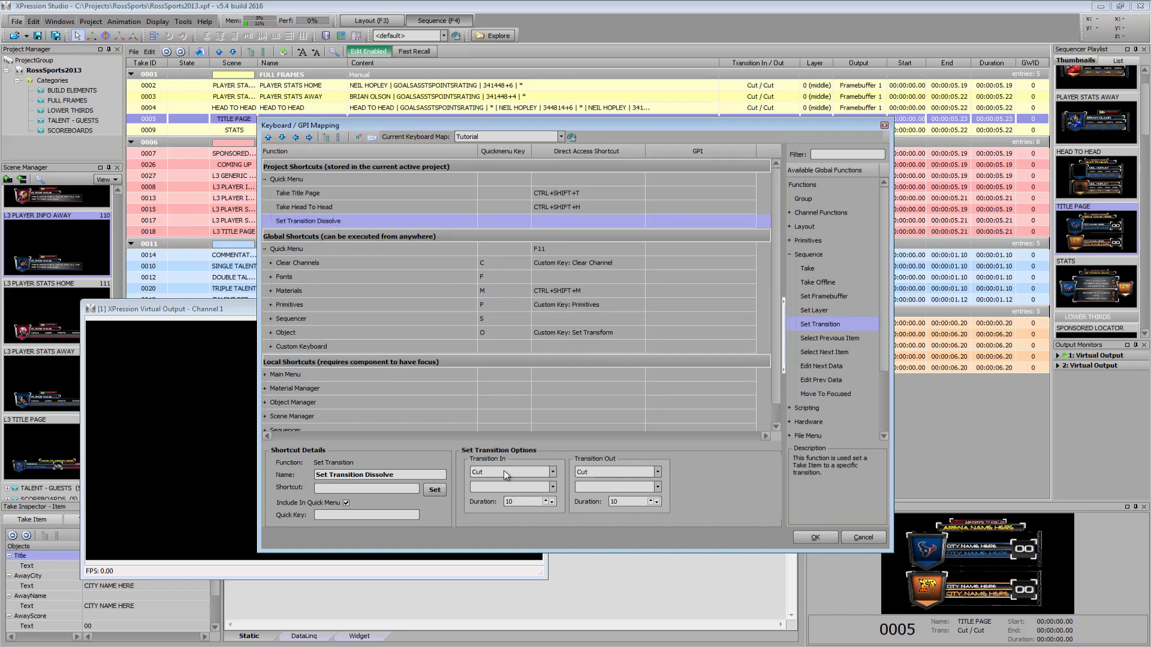
Step: Set both Transition In and Transition Out of Set Transition Dissolve to Dissolve with a duration of 15
{"action": "left_click", "coordinate": [488, 472]}
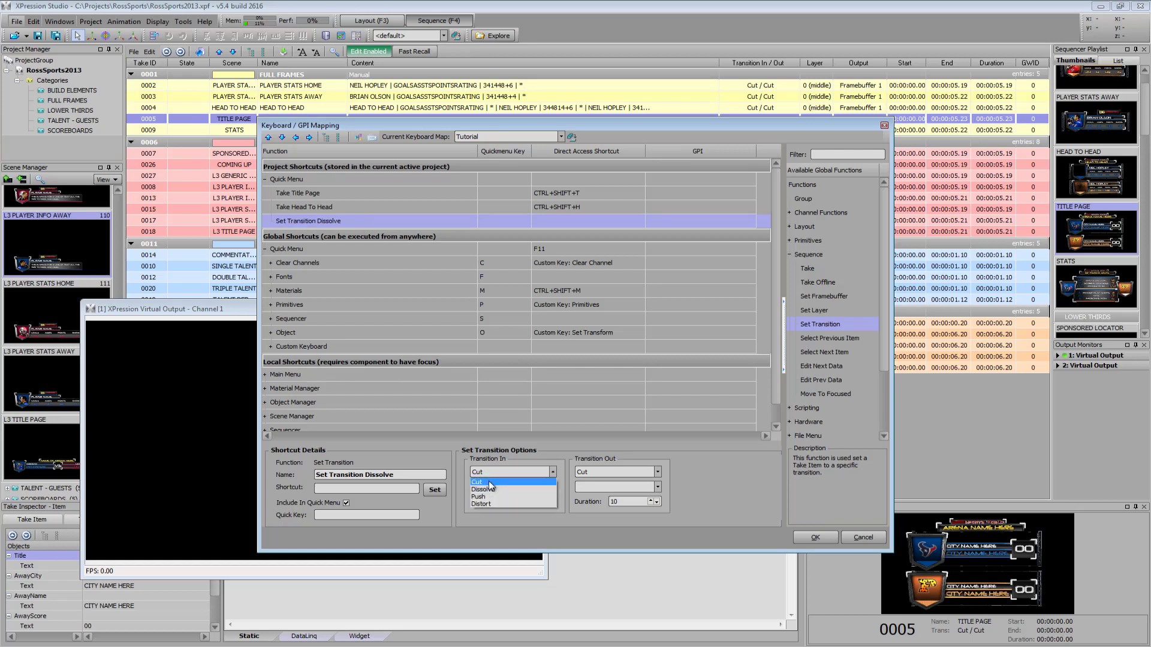
{"action": "left_click", "coordinate": [487, 488]}
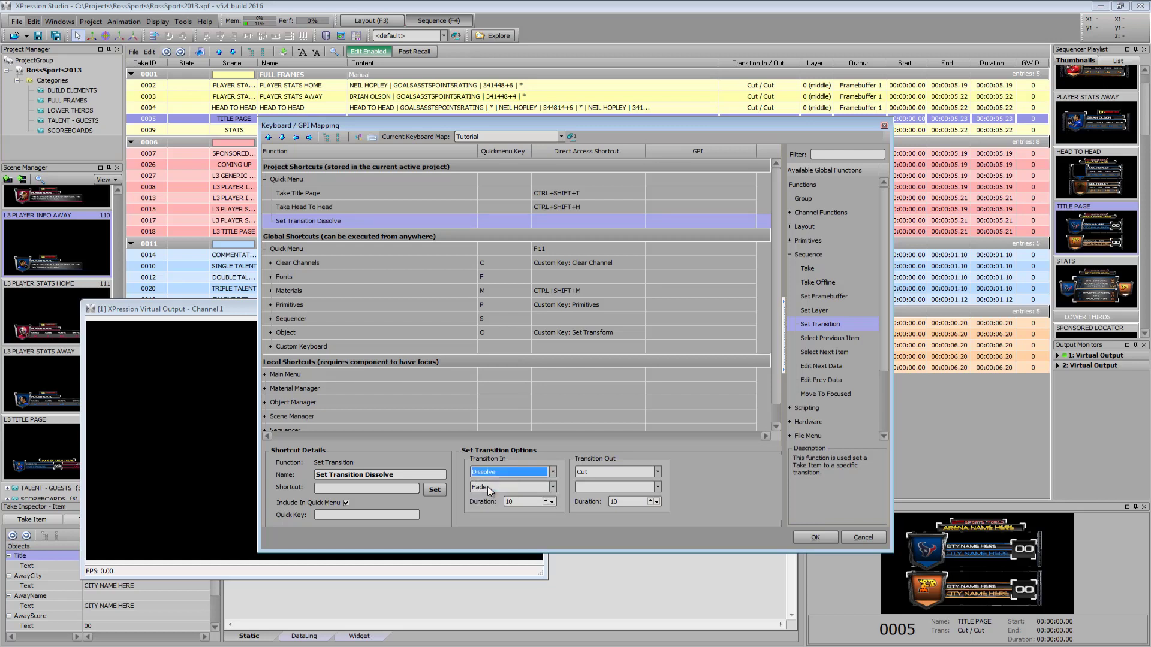
{"action": "left_click", "coordinate": [598, 475]}
{"action": "left_click", "coordinate": [596, 489]}
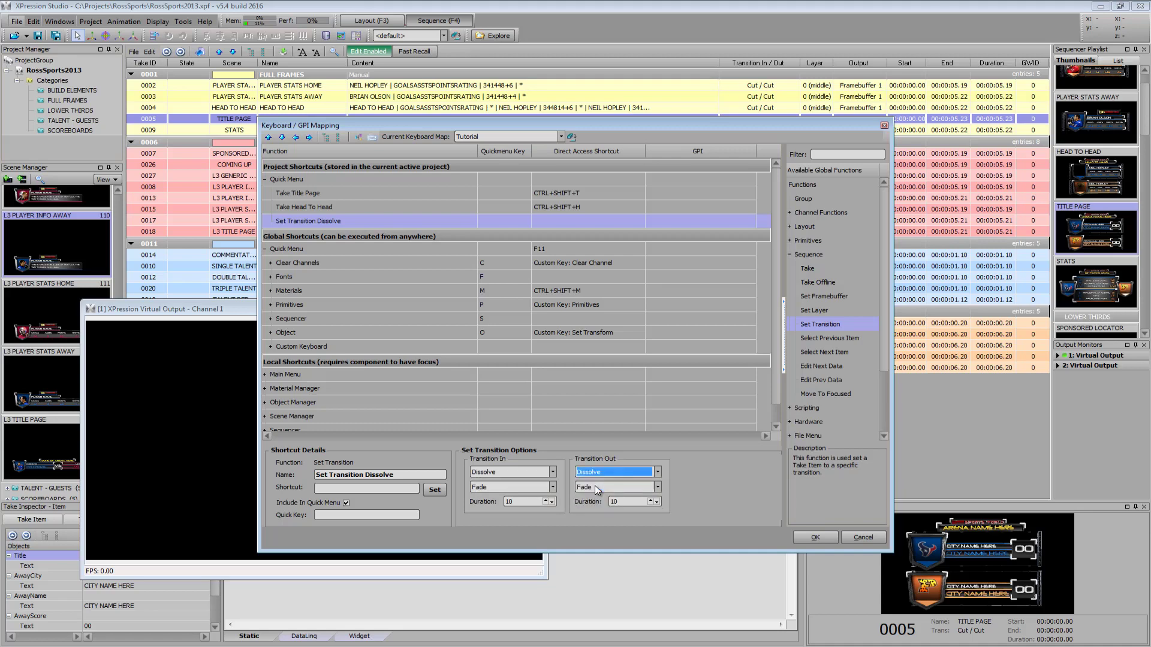
{"action": "double_click", "coordinate": [500, 502]}
{"action": "type", "text": "15"}
{"action": "left_click_drag", "start_coordinate": [636, 499], "coordinate": [603, 499]}
{"action": "type", "text": "15"}
Step: Try to assign Ctrl+Shift+D to Set Transition Dissolve, and return to the mapping dialog
{"action": "key", "text": "ctrl"}
{"action": "key", "text": "shift"}
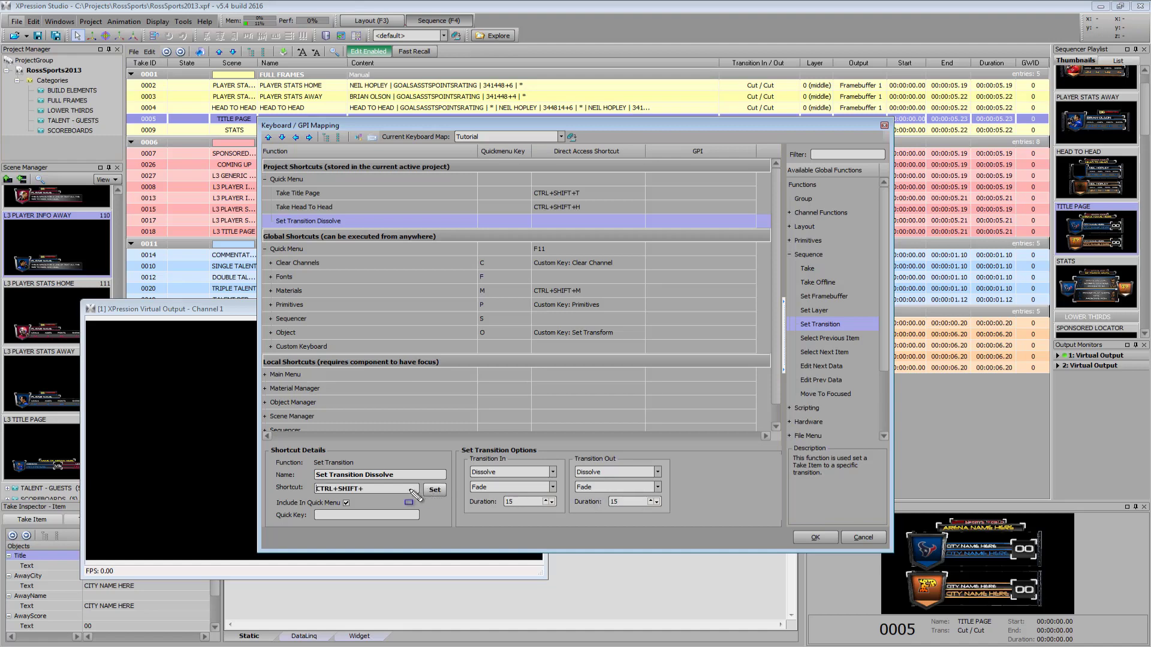
{"action": "key", "text": "ctrl+shift+d"}
{"action": "key", "text": "Escape"}
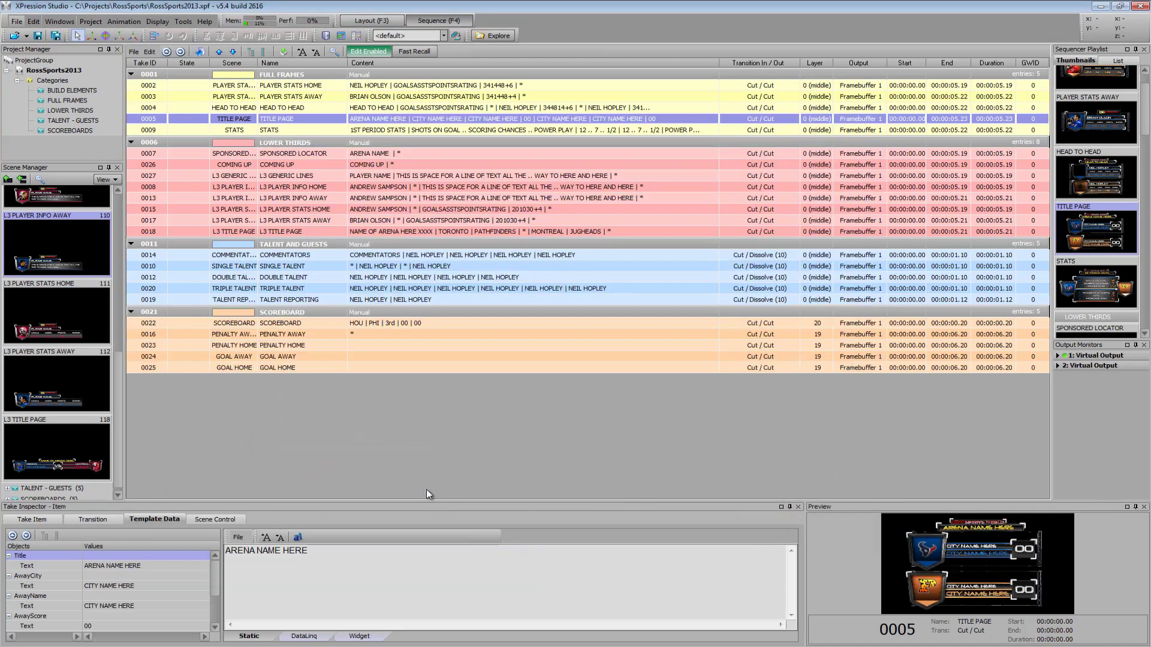
{"action": "key", "text": "F10"}
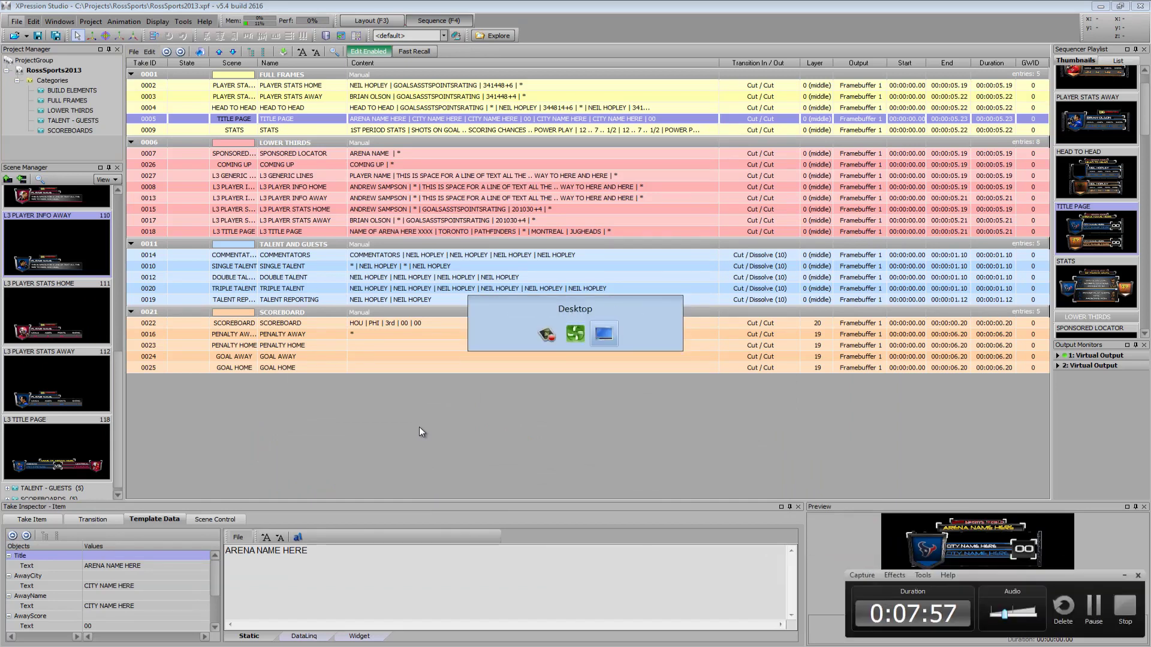
{"action": "key", "text": "alt+Tab"}
{"action": "key", "text": "alt+Tab"}
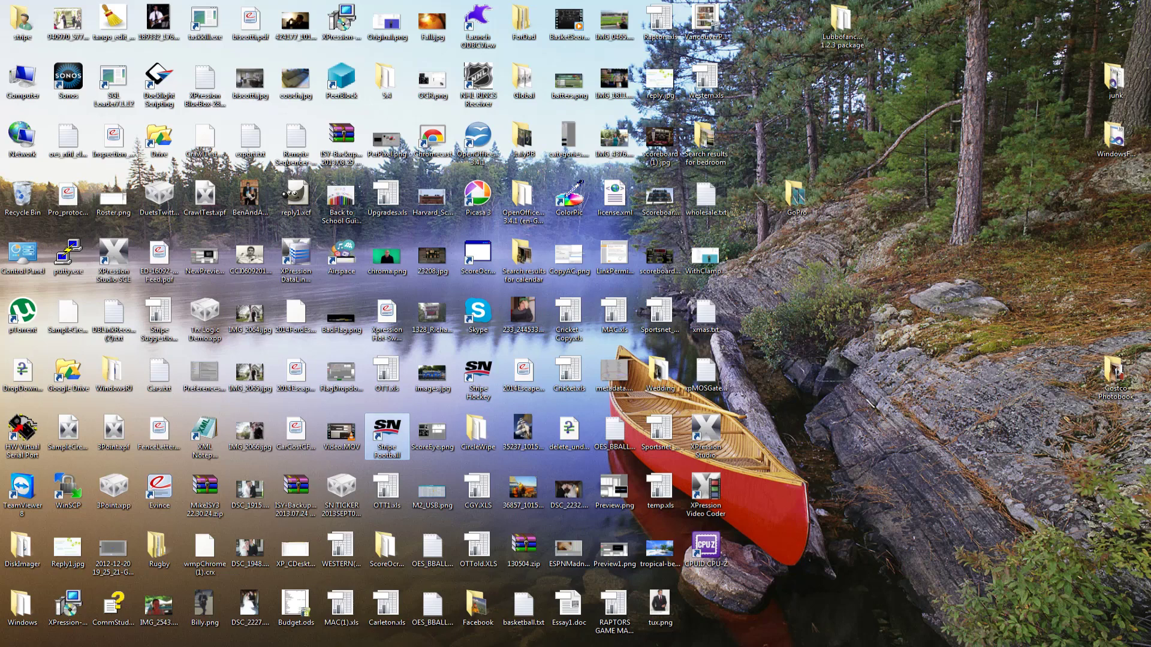
{"action": "key", "text": "alt+Tab"}
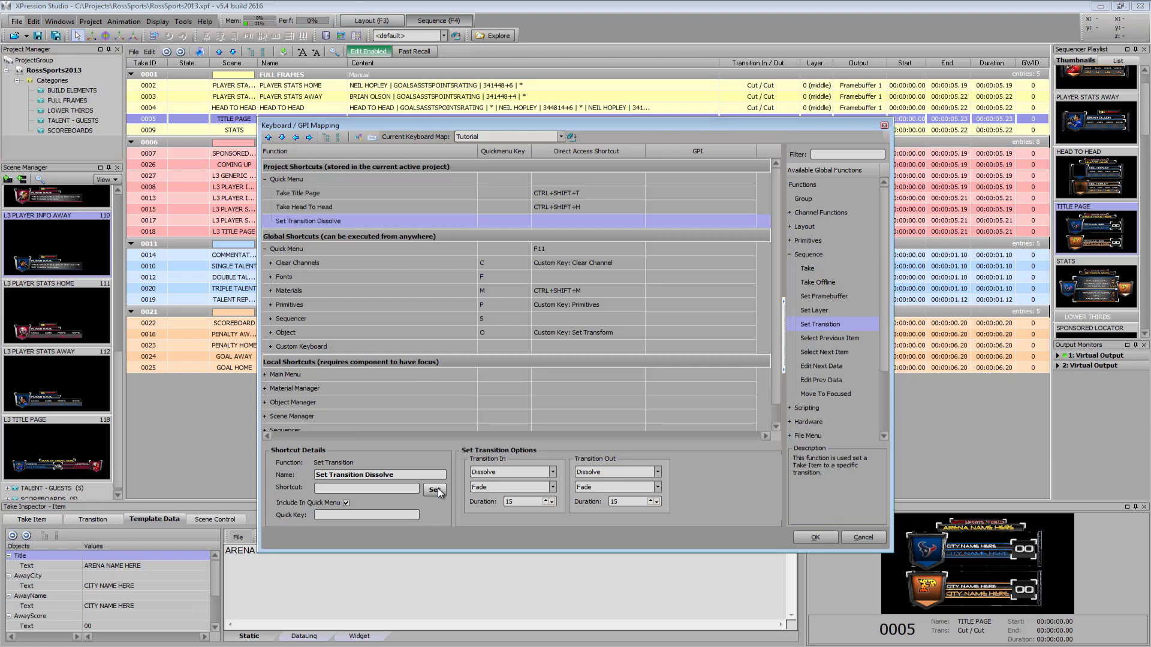
Step: Assign Ctrl+Alt+D to Set Transition Dissolve and clear the conflicting shortcut of Deploy in the File Menu's Project Server group
{"action": "key", "text": "ctrl+alt+d"}
{"action": "mouse_move", "coordinate": [637, 223]}
{"action": "left_click", "coordinate": [266, 373]}
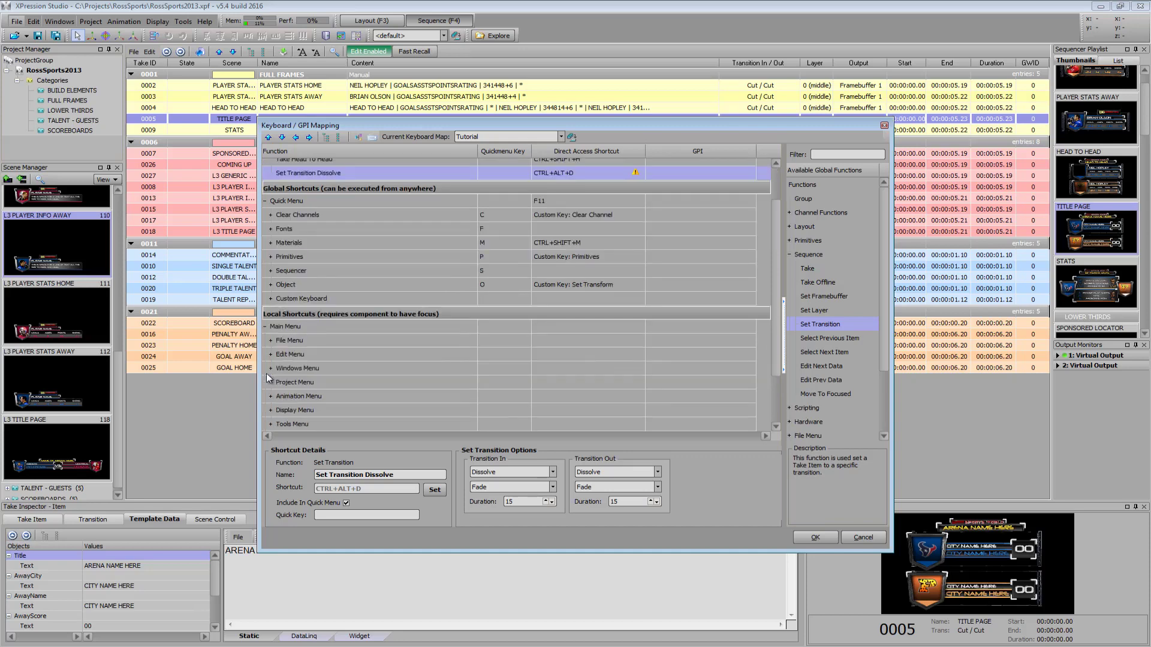
{"action": "left_click", "coordinate": [271, 340]}
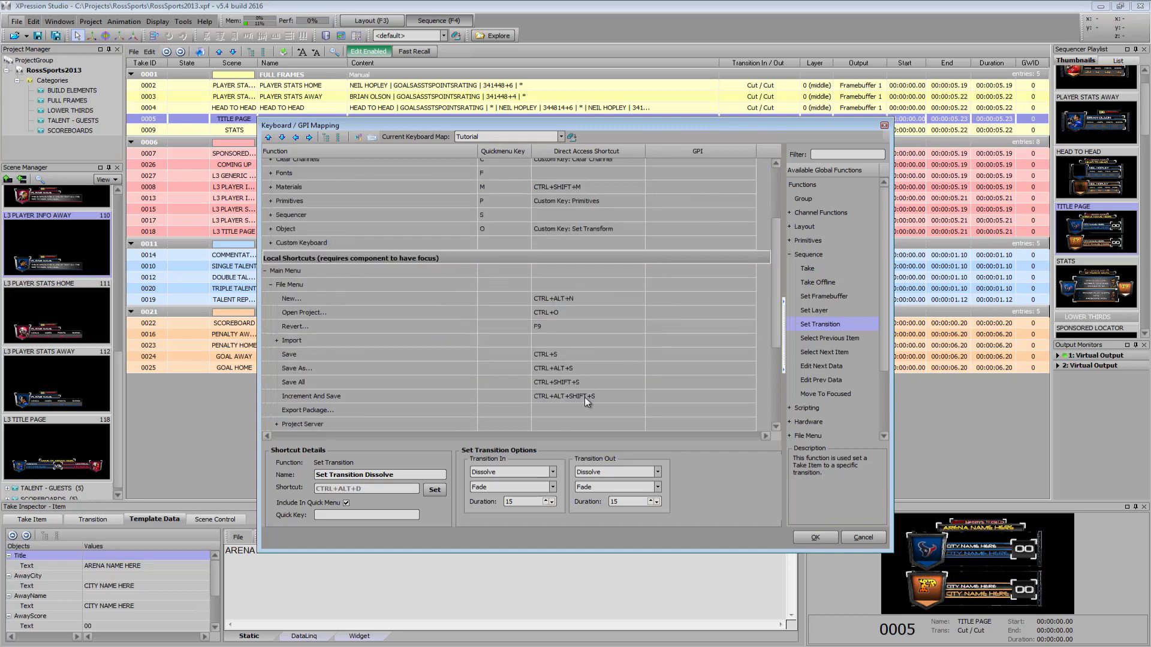
{"action": "left_click", "coordinate": [275, 422]}
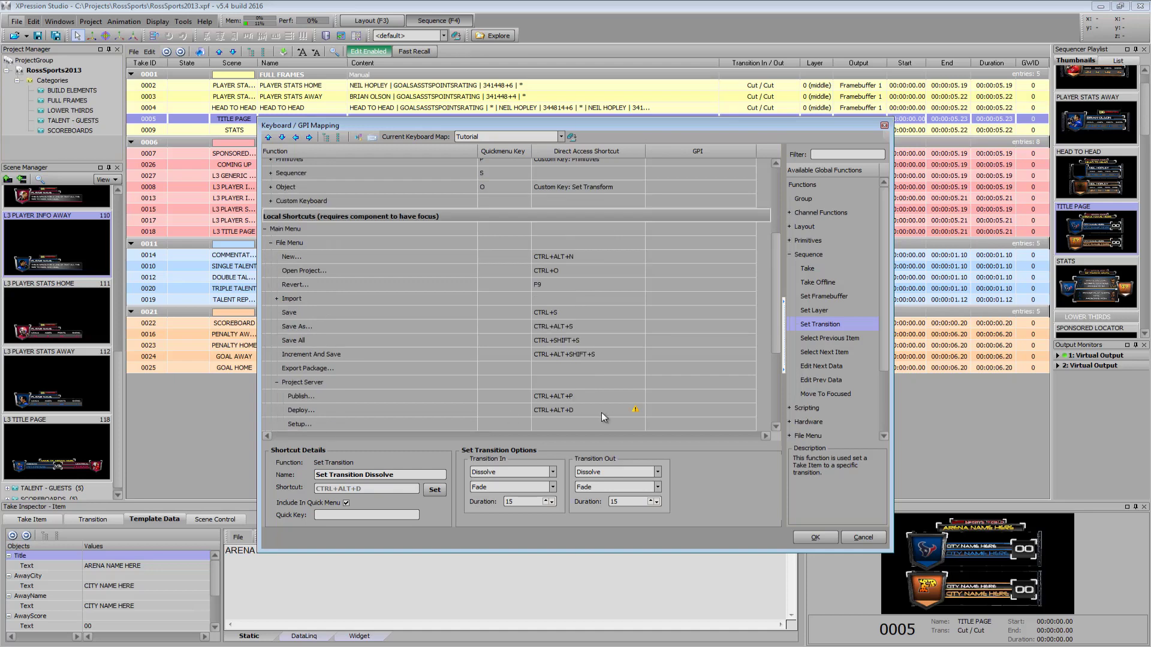
{"action": "left_click", "coordinate": [600, 411]}
{"action": "right_click", "coordinate": [599, 410]}
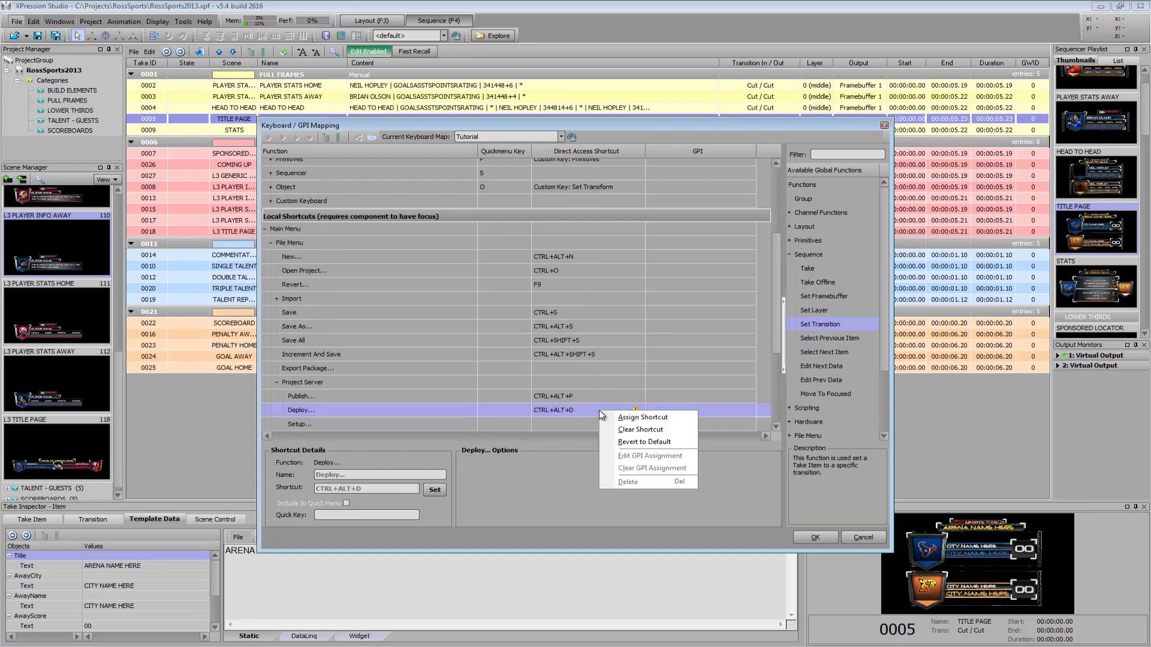
{"action": "left_click", "coordinate": [625, 429]}
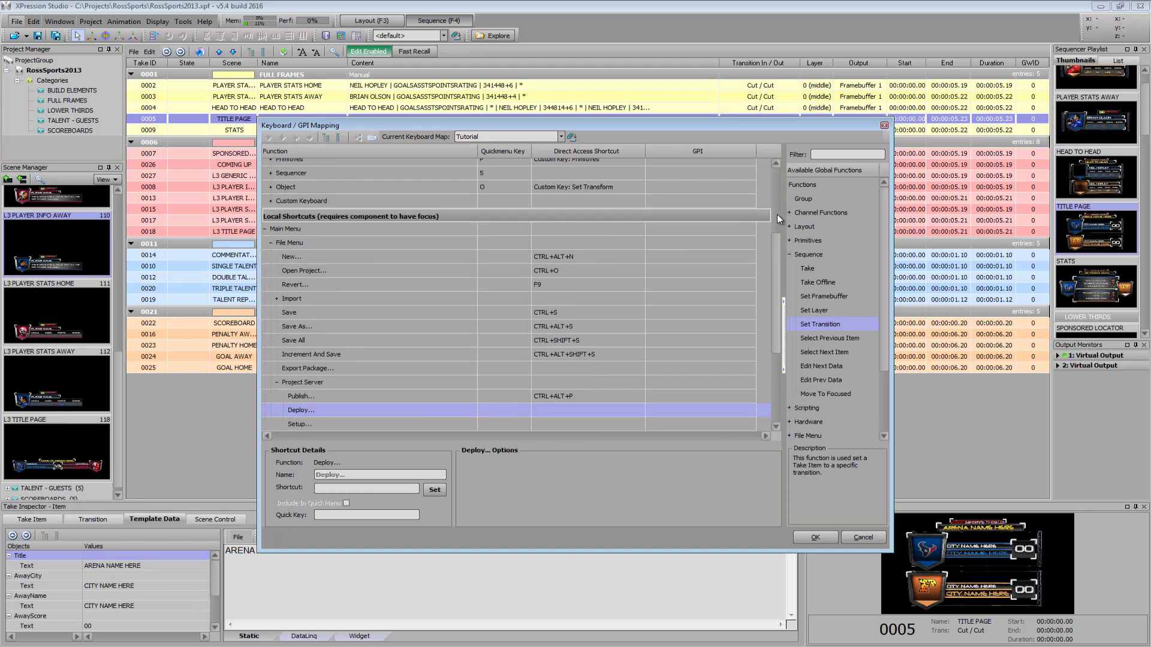
Step: Save the mapping with Set Transition Dissolve and apply that function to the TITLE PAGE take item in the sequencer
{"action": "scroll", "coordinate": [776, 214], "scroll_direction": "up", "scroll_amount": 4}
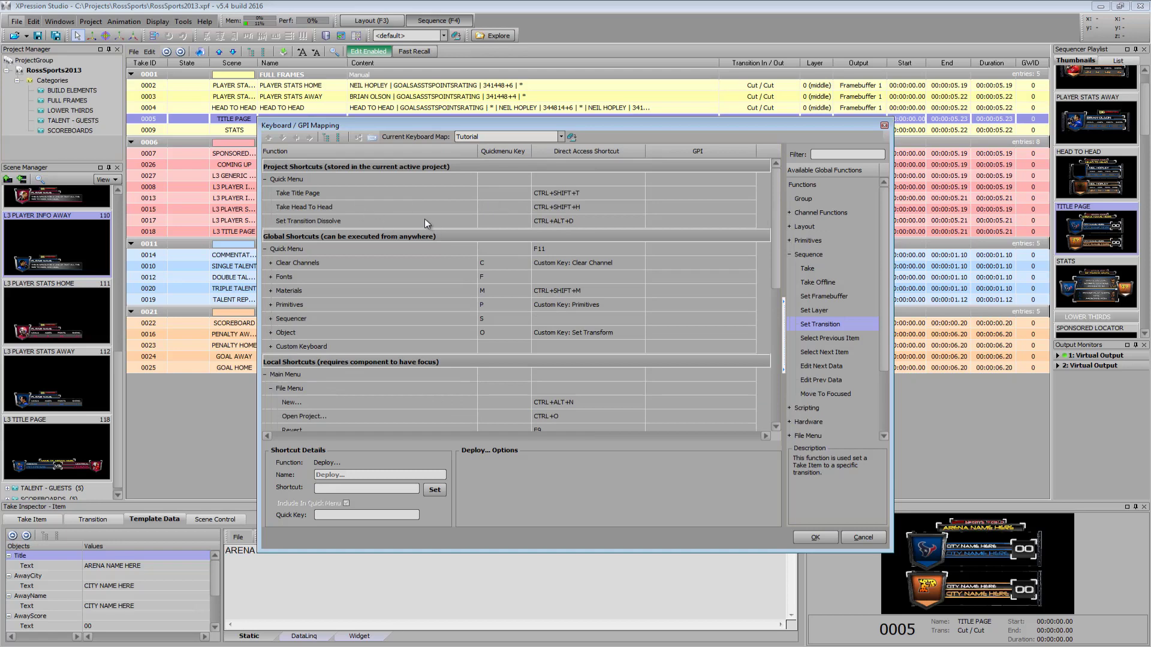
{"action": "left_click", "coordinate": [359, 225]}
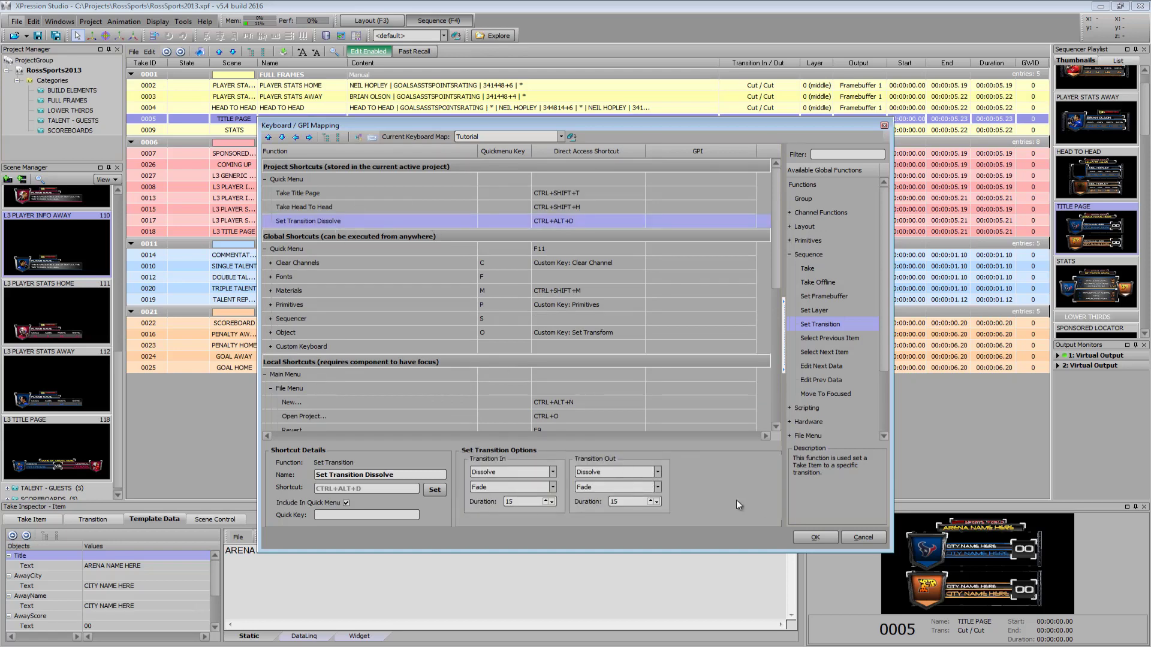
{"action": "left_click", "coordinate": [819, 536]}
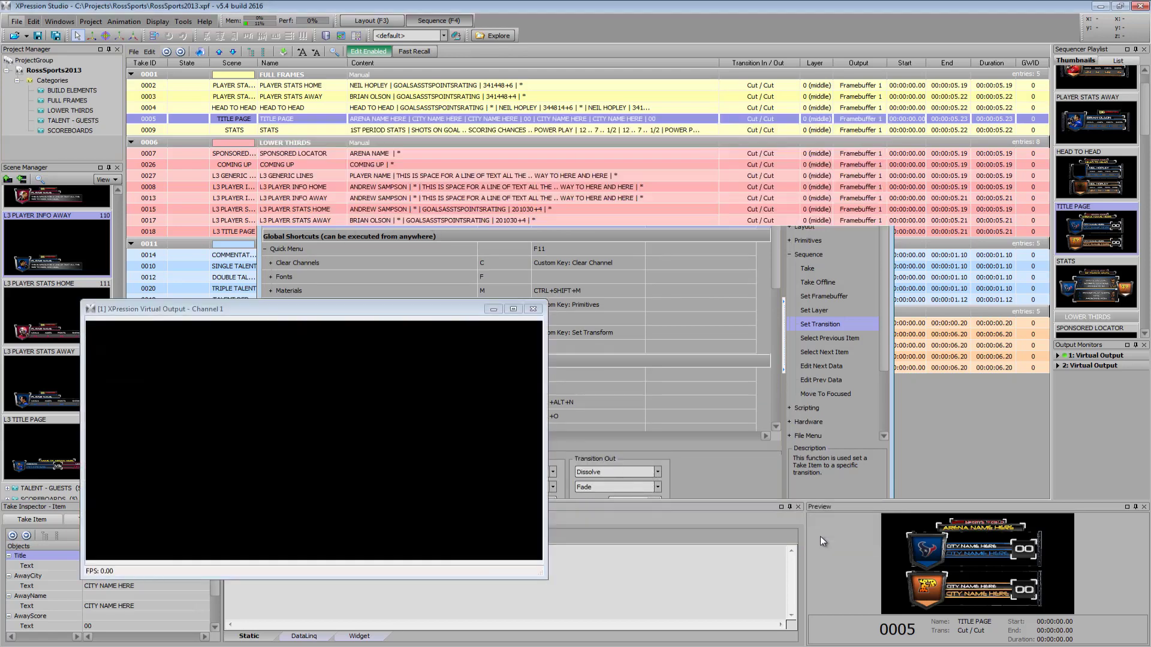
{"action": "left_click", "coordinate": [196, 169]}
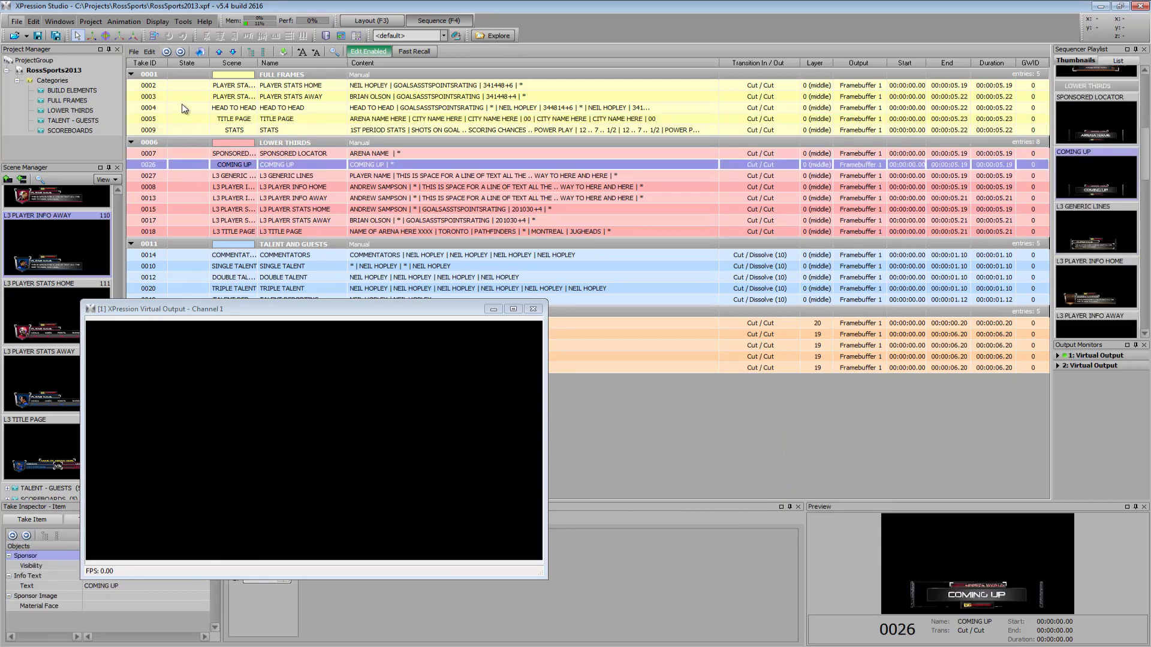
{"action": "left_click", "coordinate": [184, 119]}
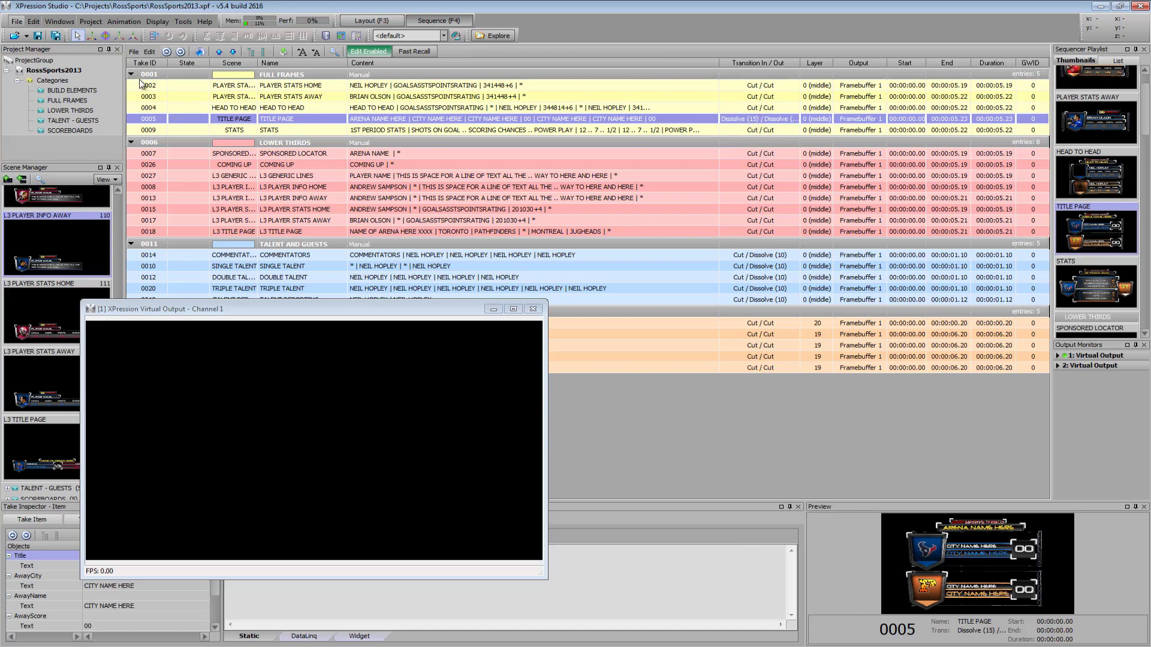
Step: Reopen the Keyboard / GPI Mapping and add a group named "Group - Take With Dissolve To Framebuffer 2" to the project's Quick Menu
{"action": "left_click", "coordinate": [33, 21]}
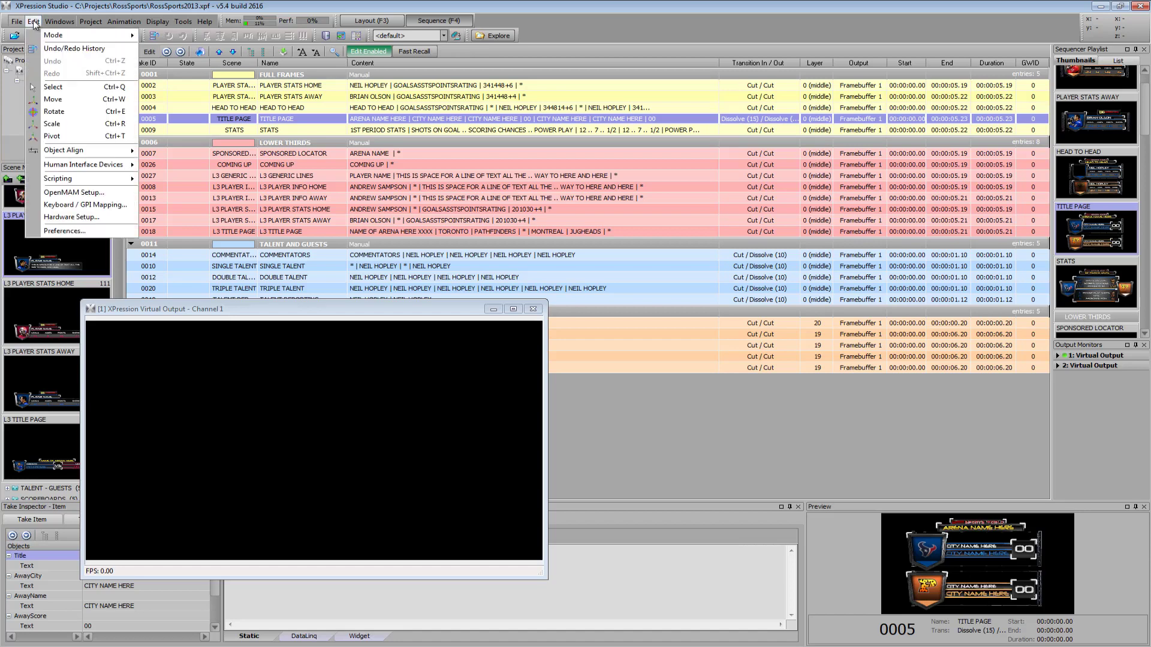
{"action": "left_click", "coordinate": [77, 206]}
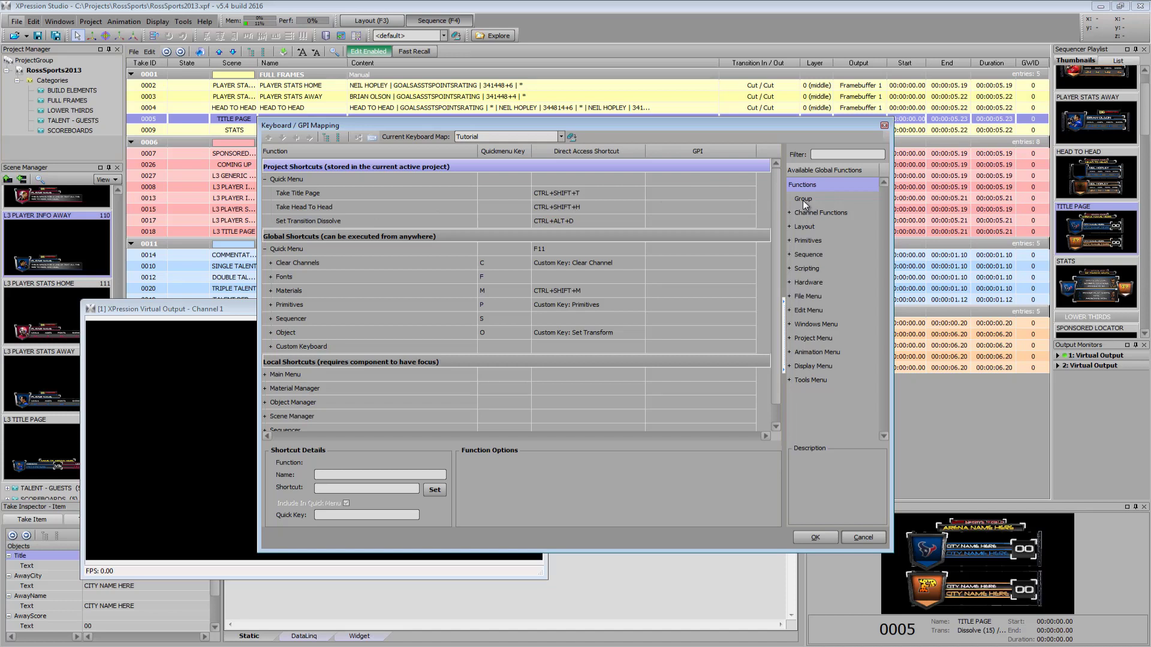
{"action": "left_click_drag", "start_coordinate": [803, 200], "coordinate": [334, 231]}
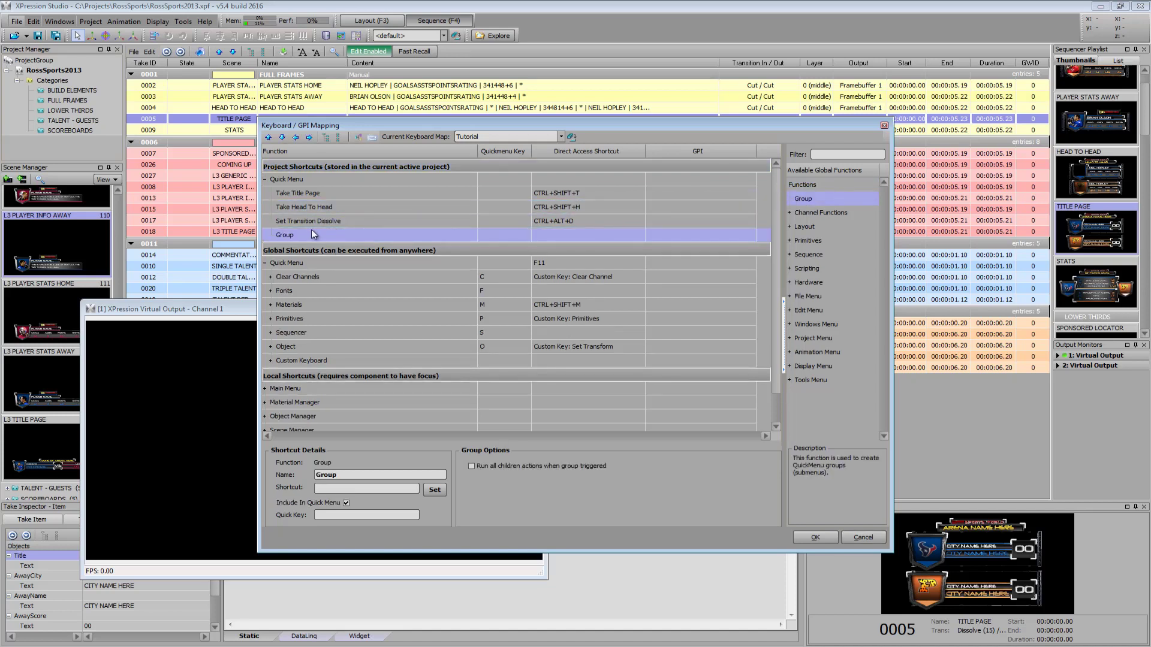
{"action": "double_click", "coordinate": [304, 233]}
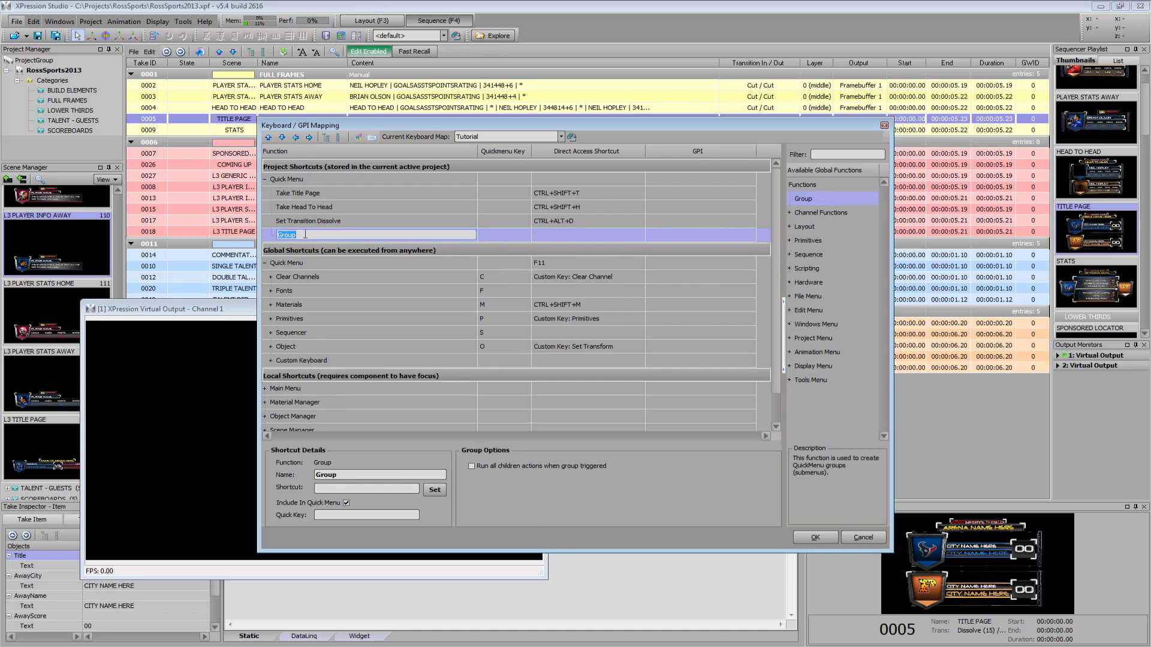
{"action": "left_click", "coordinate": [305, 234]}
{"action": "type", "text": "With Dissolve "}
{"action": "type", "text": "To Framebuff"}
{"action": "type", "text": "er 2"}
{"action": "key", "text": "Return"}
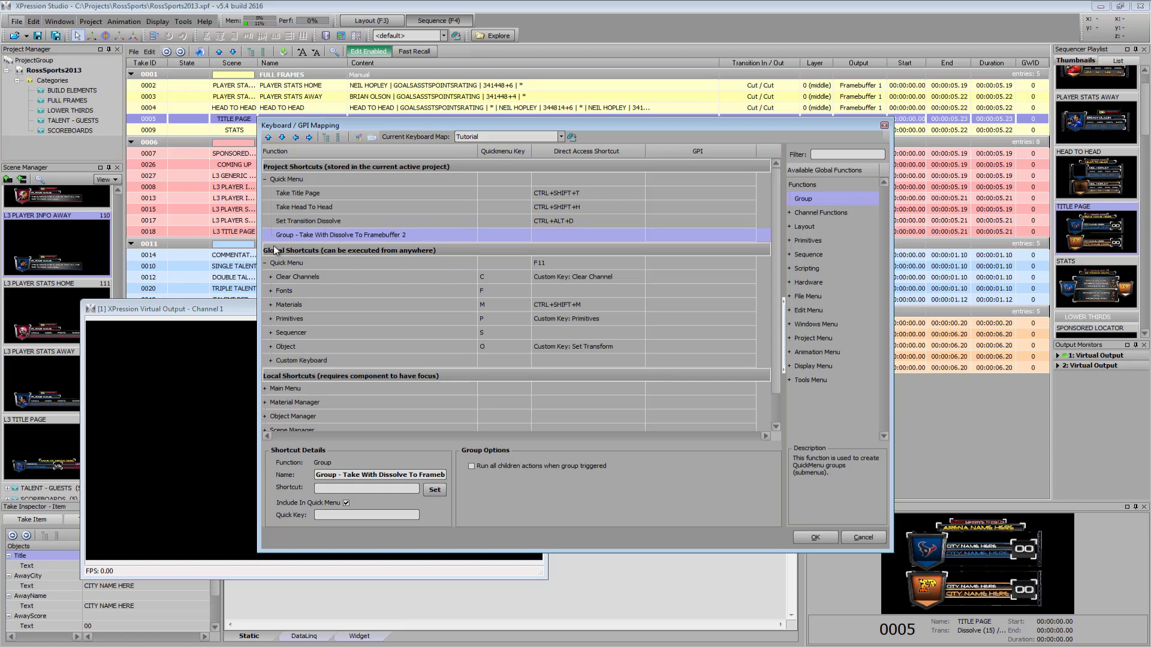
Step: Add a Set Transition function inside the new group, with both Transition In and Transition Out set to Dissolve
{"action": "left_click", "coordinate": [789, 255]}
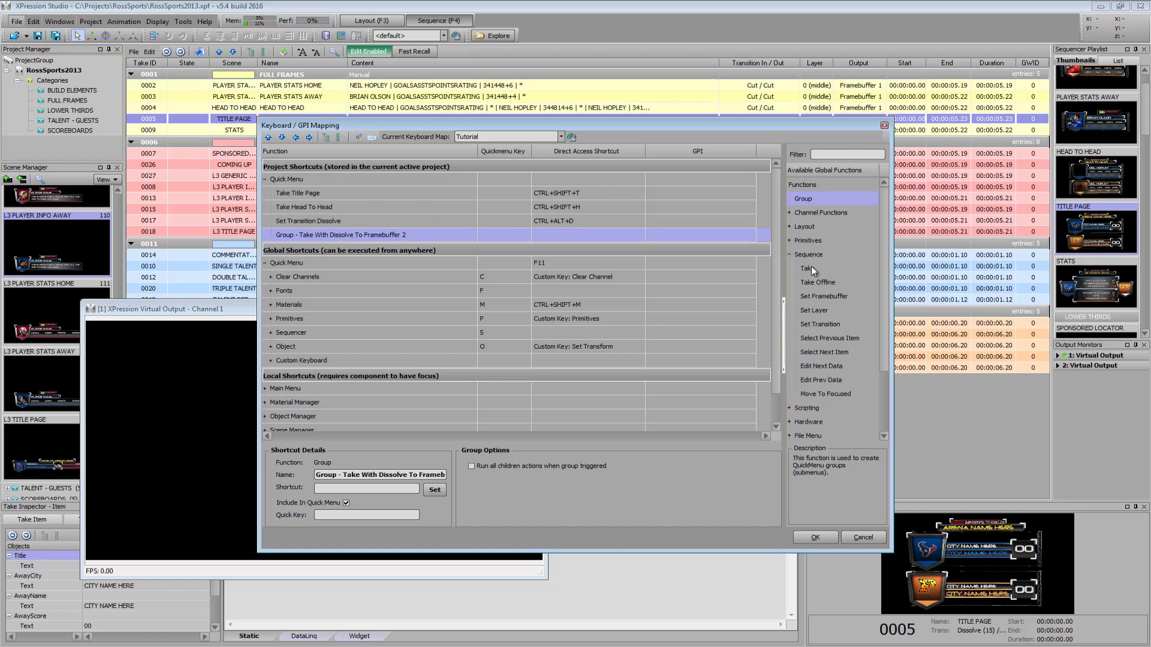
{"action": "left_click", "coordinate": [811, 268]}
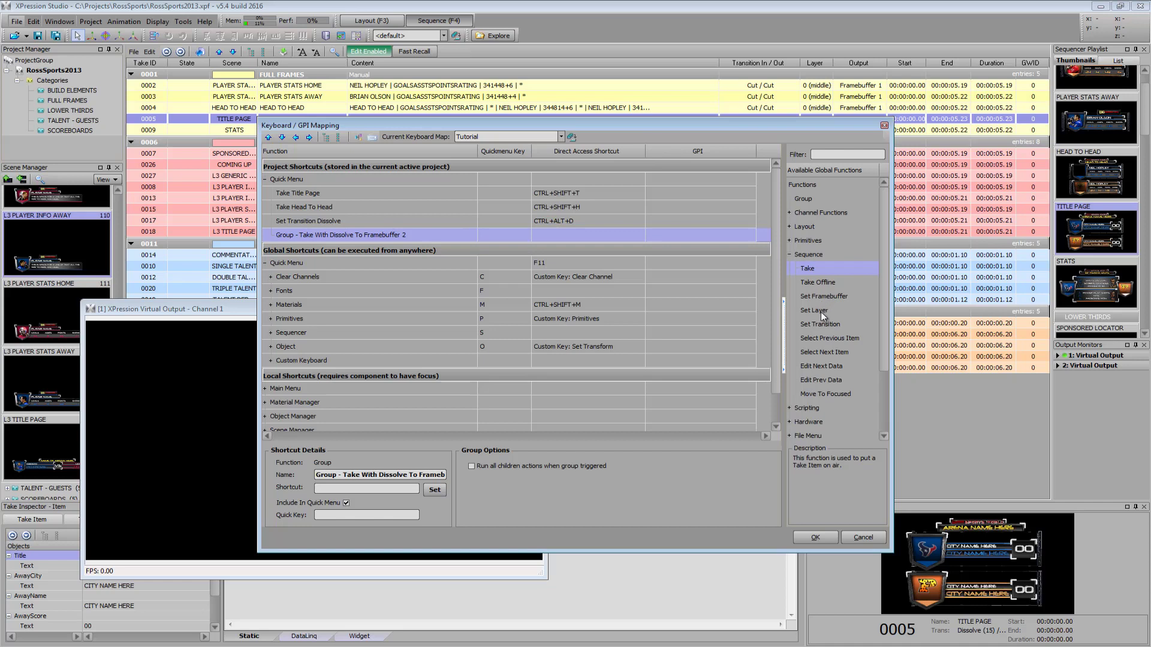
{"action": "left_click_drag", "start_coordinate": [820, 323], "coordinate": [364, 240]}
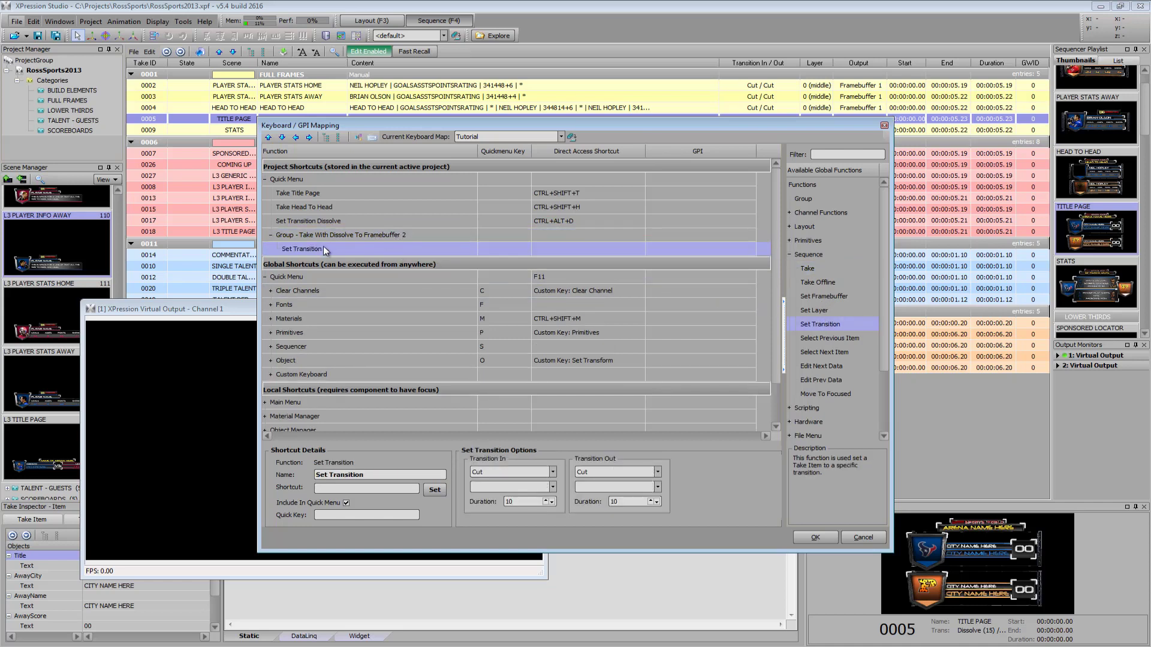
{"action": "left_click", "coordinate": [498, 472]}
{"action": "left_click", "coordinate": [498, 490]}
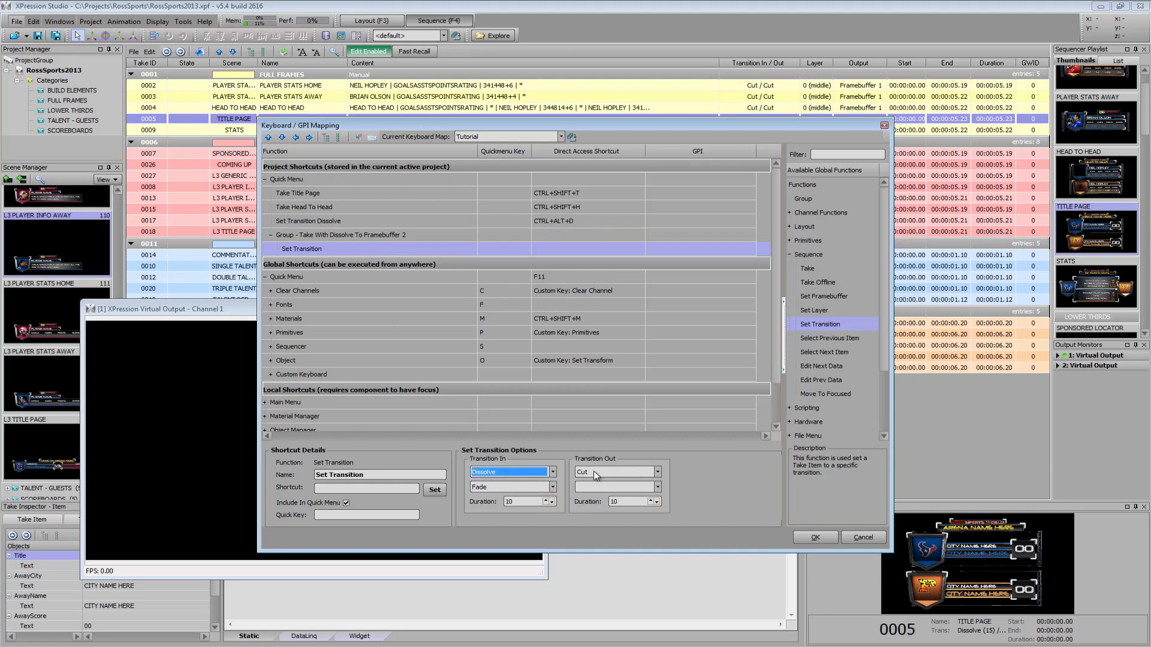
{"action": "left_click", "coordinate": [596, 471]}
{"action": "left_click", "coordinate": [596, 486]}
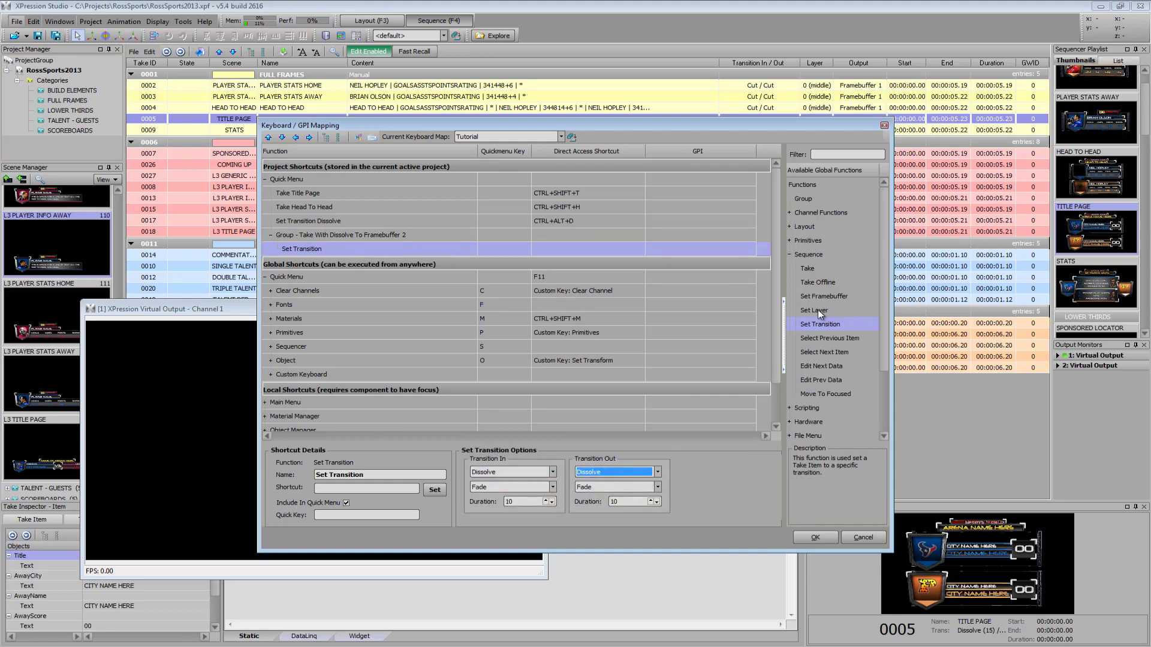
Step: Add a Set FrameBuffer function targeting Framebuffer 2 and a Take function to the Take With Dissolve To Framebuffer 2 group
{"action": "left_click", "coordinate": [819, 294]}
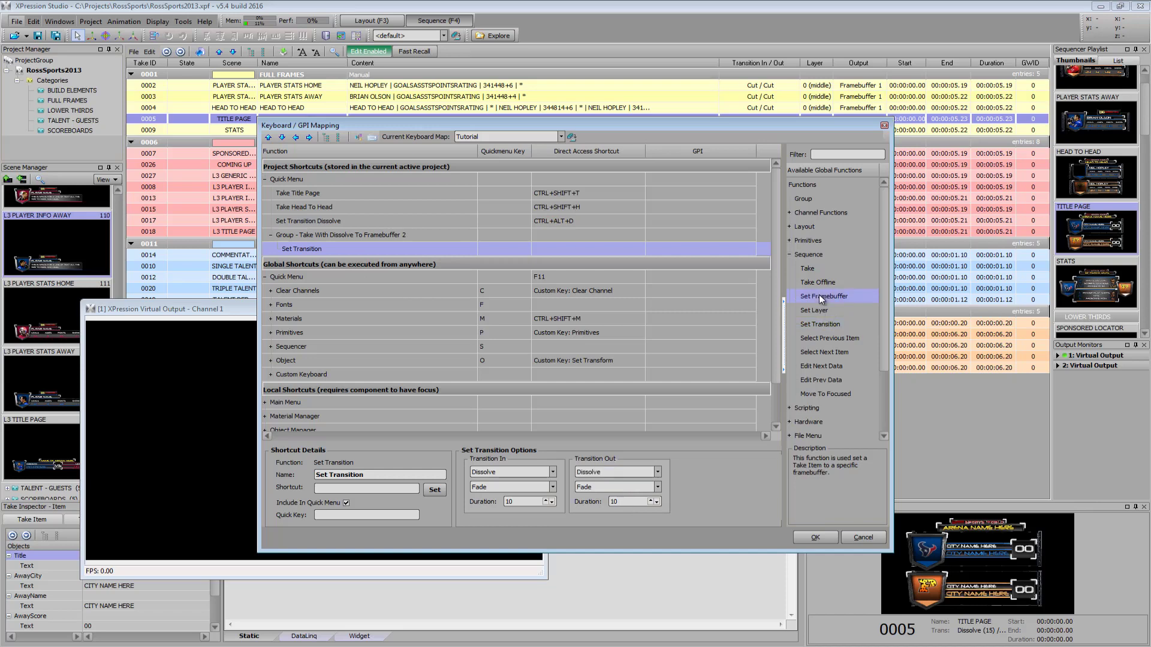
{"action": "left_click_drag", "start_coordinate": [819, 294], "coordinate": [344, 255]}
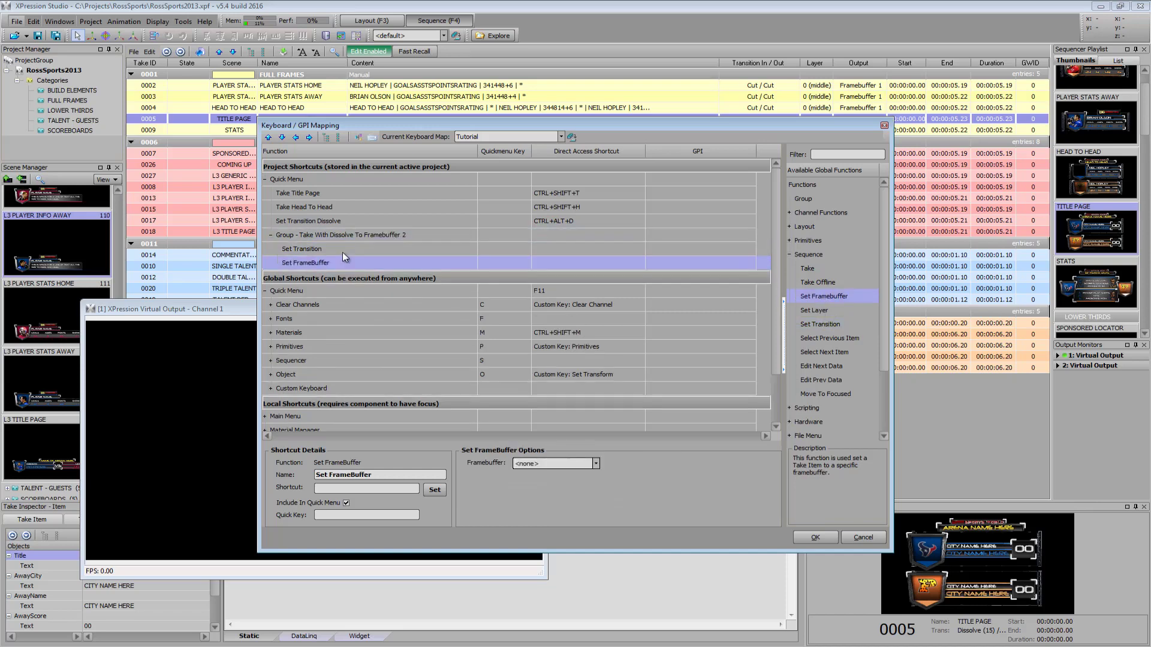
{"action": "left_click", "coordinate": [533, 460]}
{"action": "left_click", "coordinate": [538, 490]}
{"action": "left_click", "coordinate": [807, 270]}
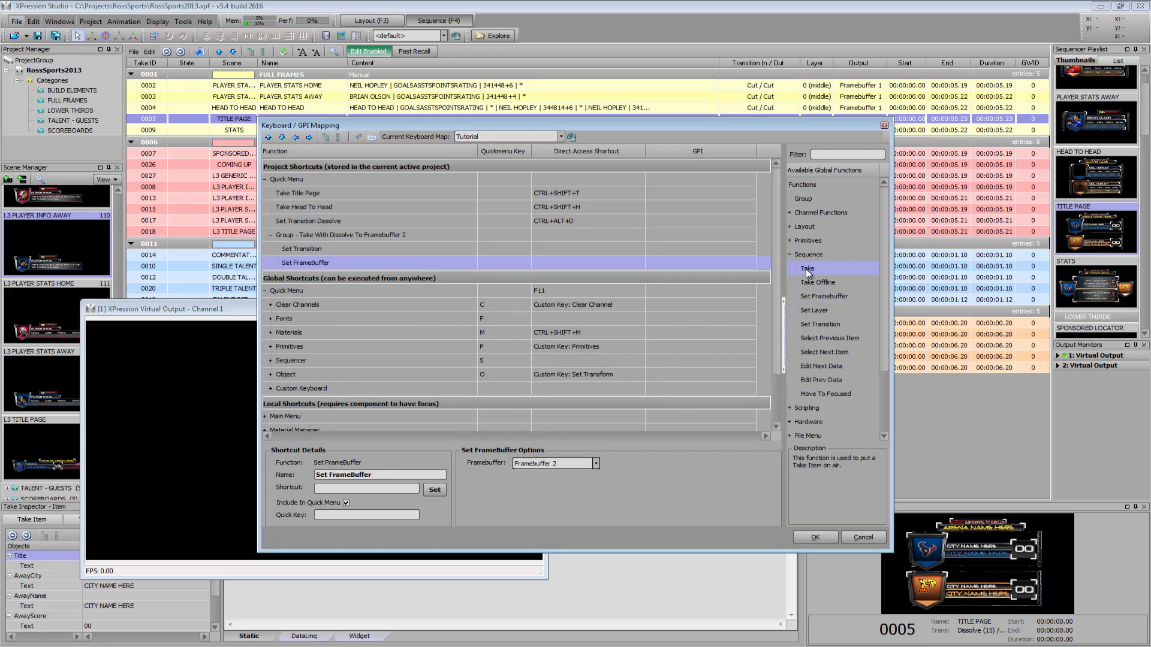
{"action": "left_click_drag", "start_coordinate": [806, 268], "coordinate": [359, 268]}
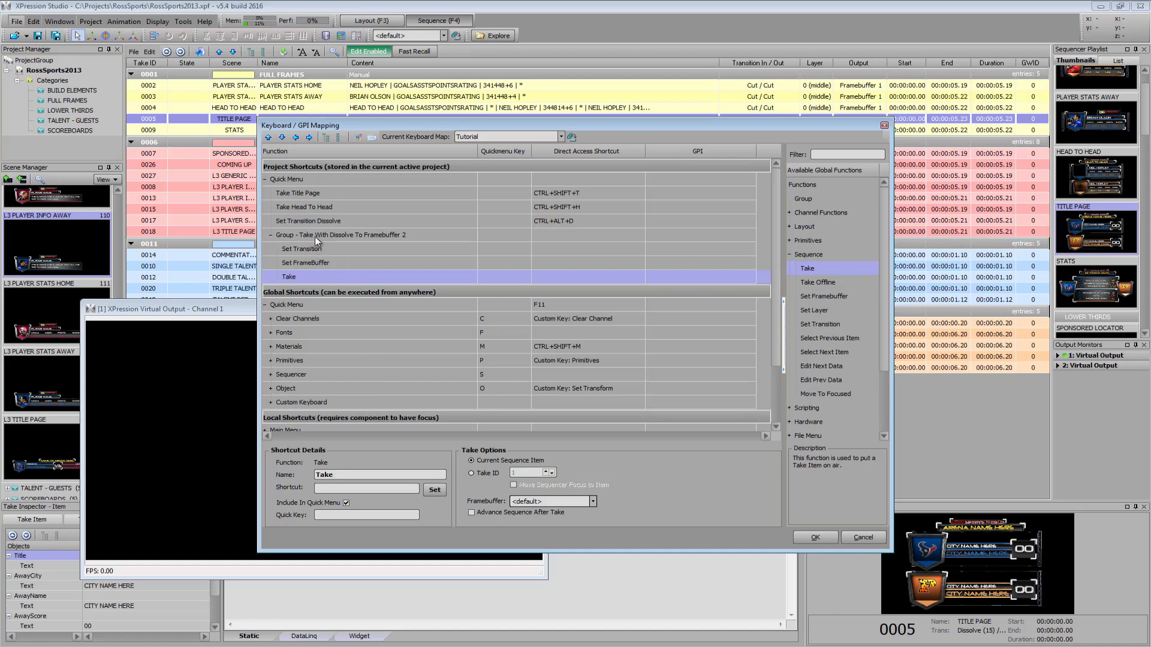
Step: Make the group run all children actions when triggered and assign it the shortcut Ctrl+2
{"action": "left_click", "coordinate": [314, 235]}
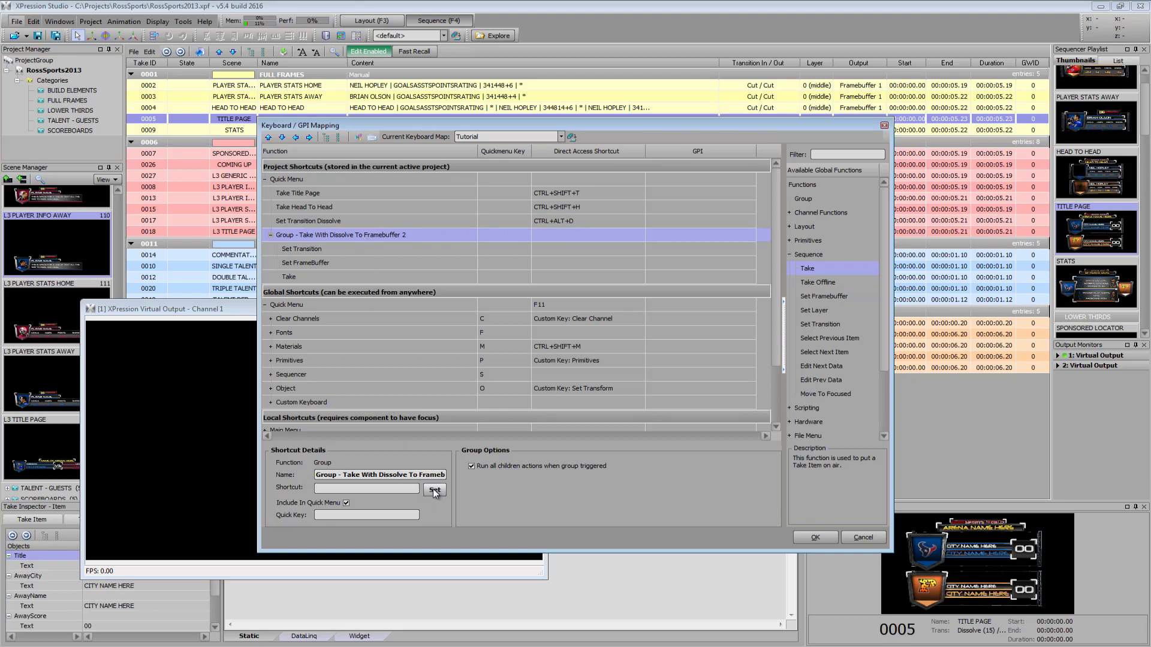
{"action": "key", "text": "ctrl+2"}
{"action": "left_click", "coordinate": [367, 254]}
Step: Check the options of the group's Set Transition, Set FrameBuffer and Take functions, and save the mapping
{"action": "left_click", "coordinate": [328, 261]}
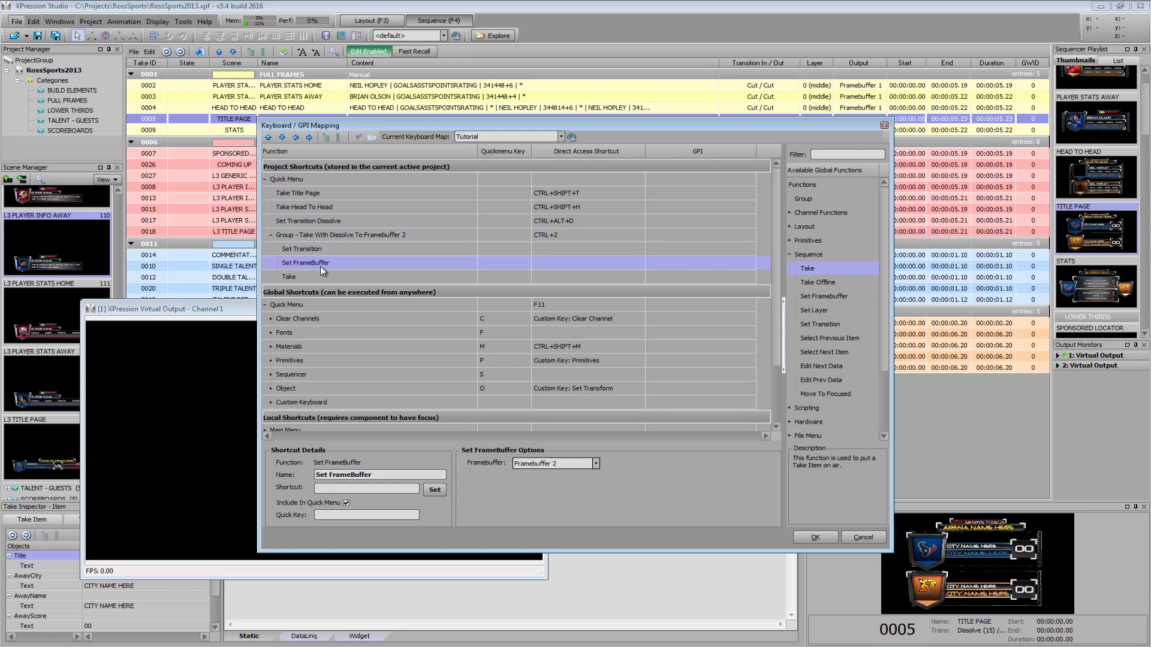
{"action": "left_click", "coordinate": [318, 275]}
{"action": "left_click", "coordinate": [312, 250]}
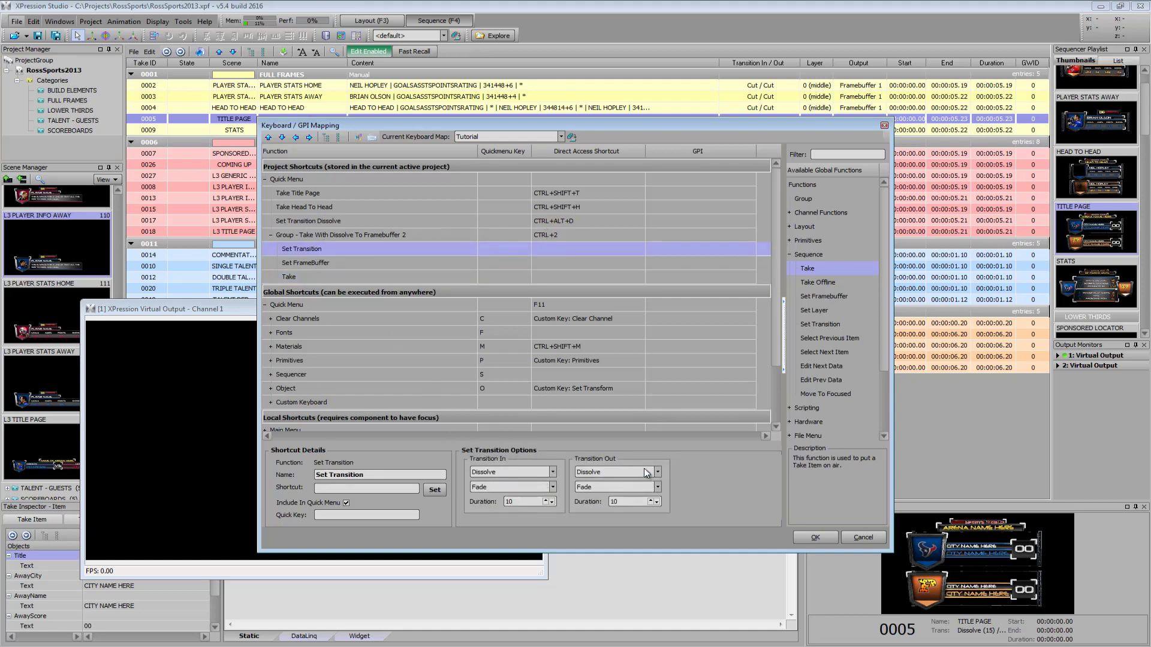
{"action": "left_click", "coordinate": [298, 262]}
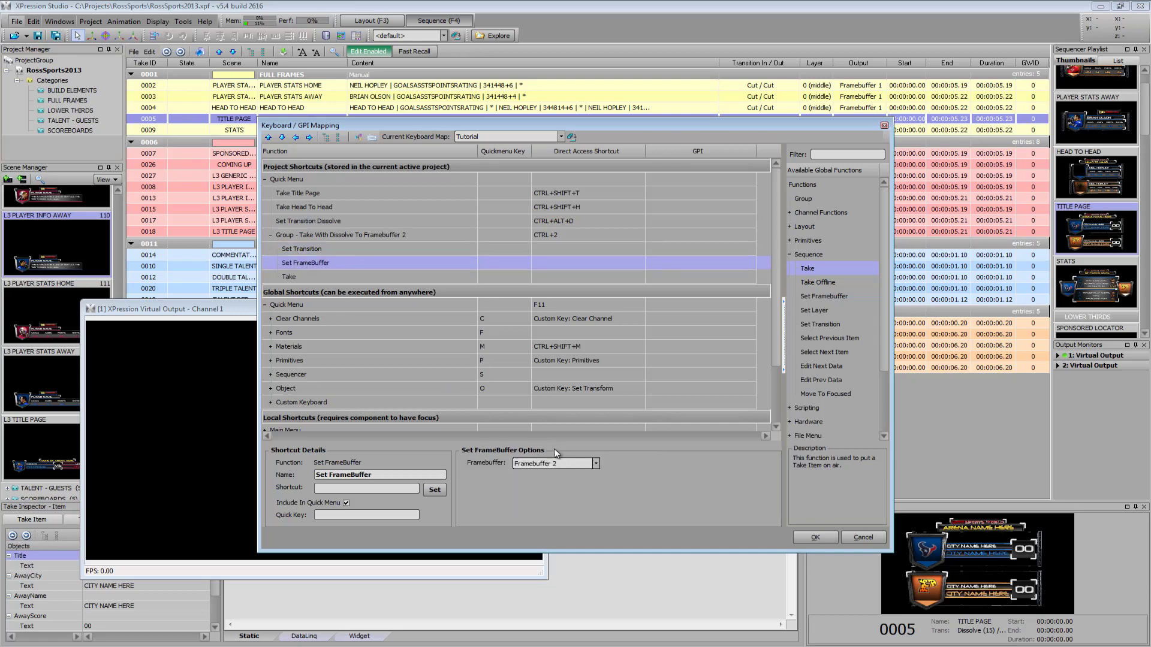
{"action": "left_click", "coordinate": [304, 277]}
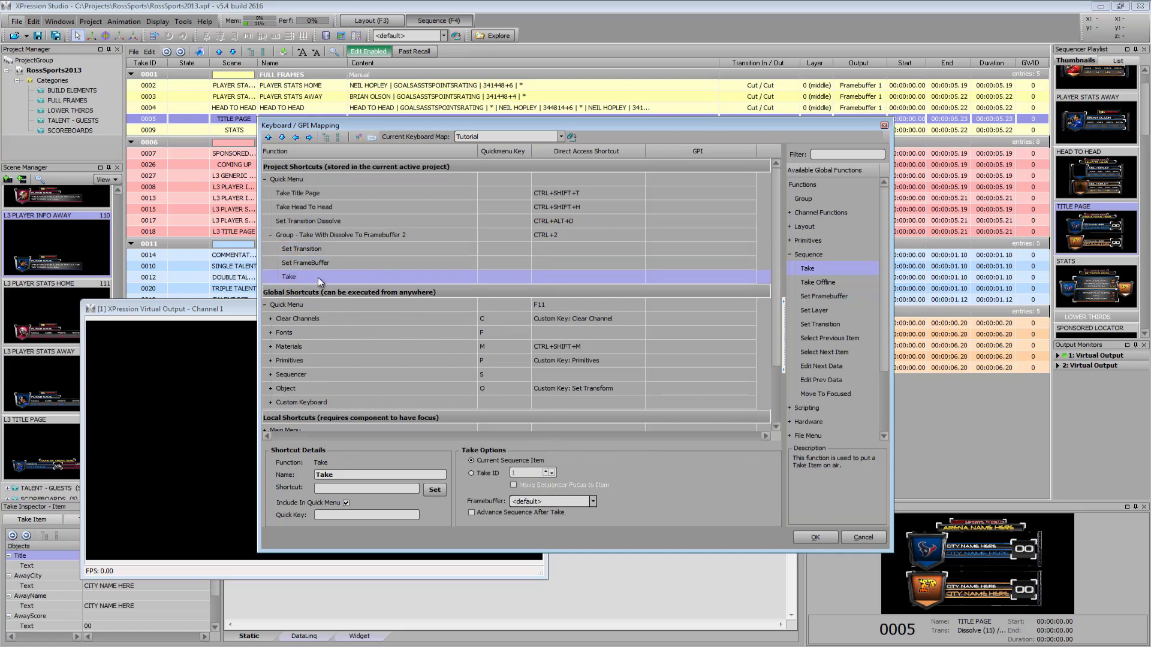
{"action": "left_click", "coordinate": [304, 237]}
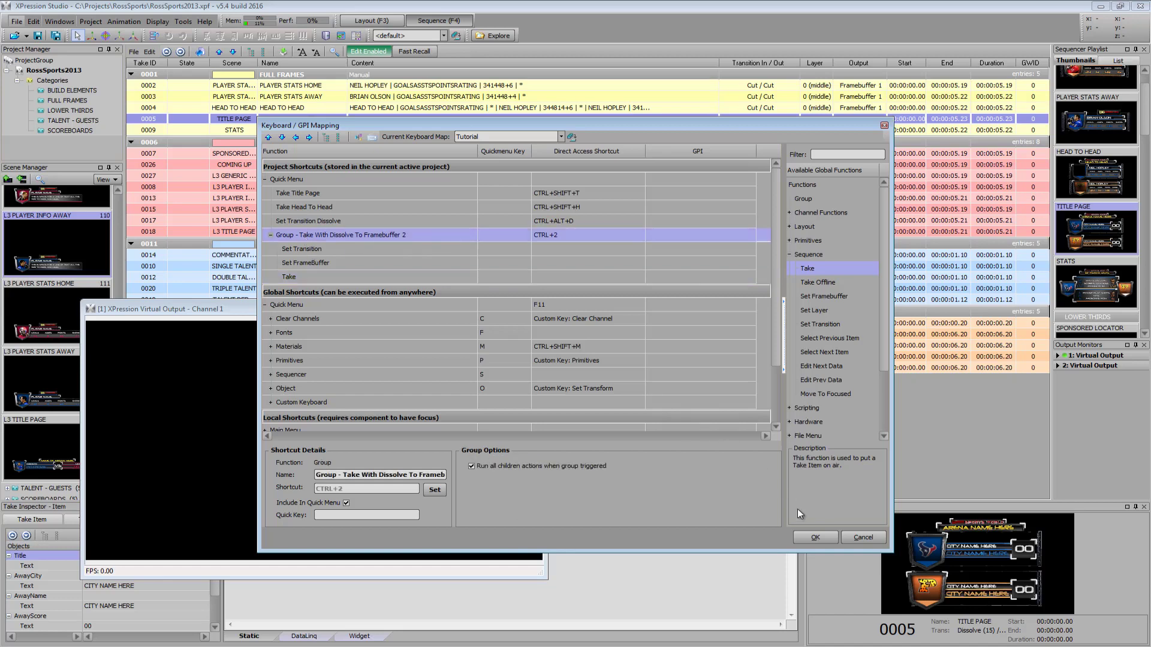
{"action": "left_click", "coordinate": [815, 538]}
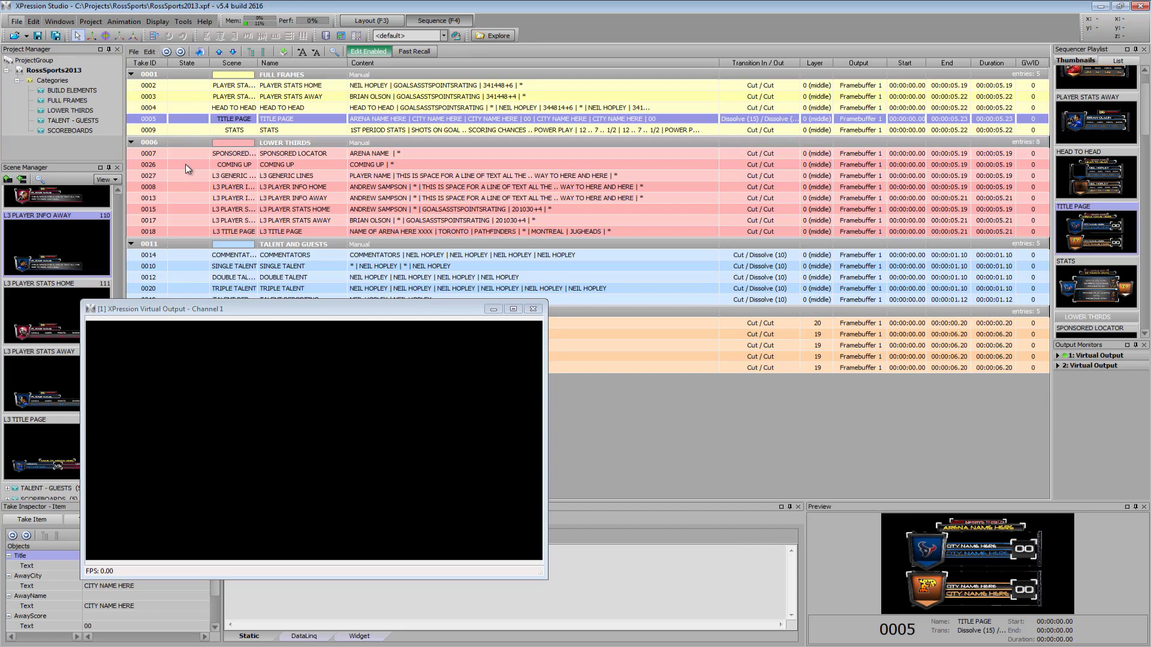
Step: Run the Take With Dissolve To Framebuffer 2 group on the COMMENTATORS take item and reopen the Keyboard / GPI Mapping
{"action": "left_click", "coordinate": [184, 253]}
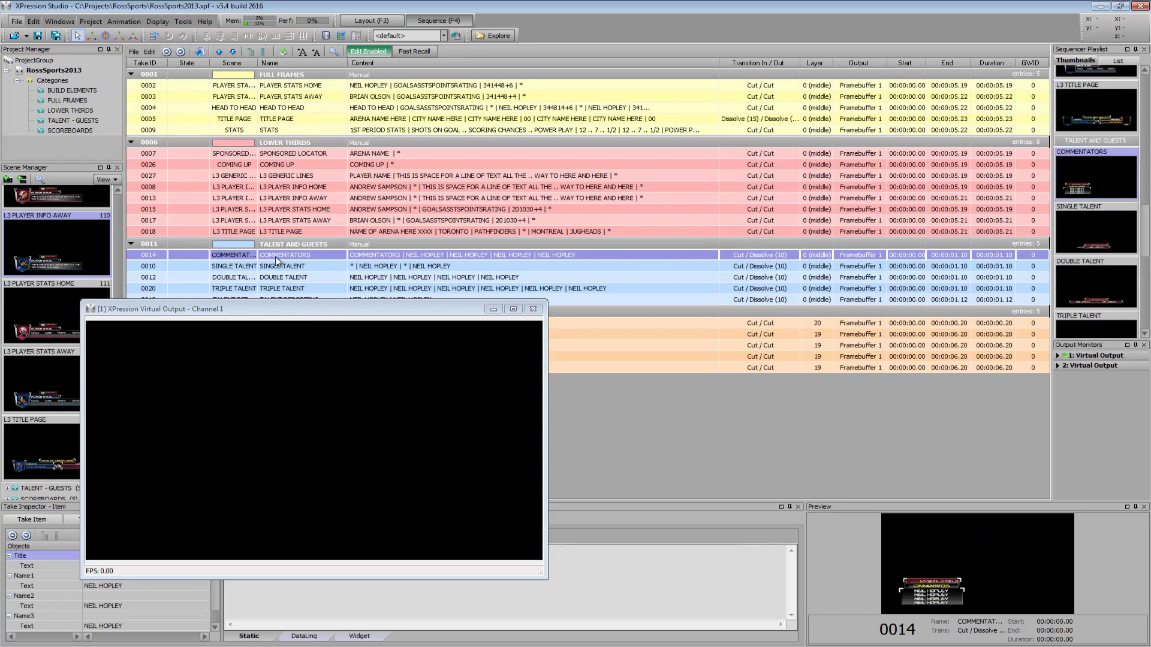
{"action": "key", "text": "F1"}
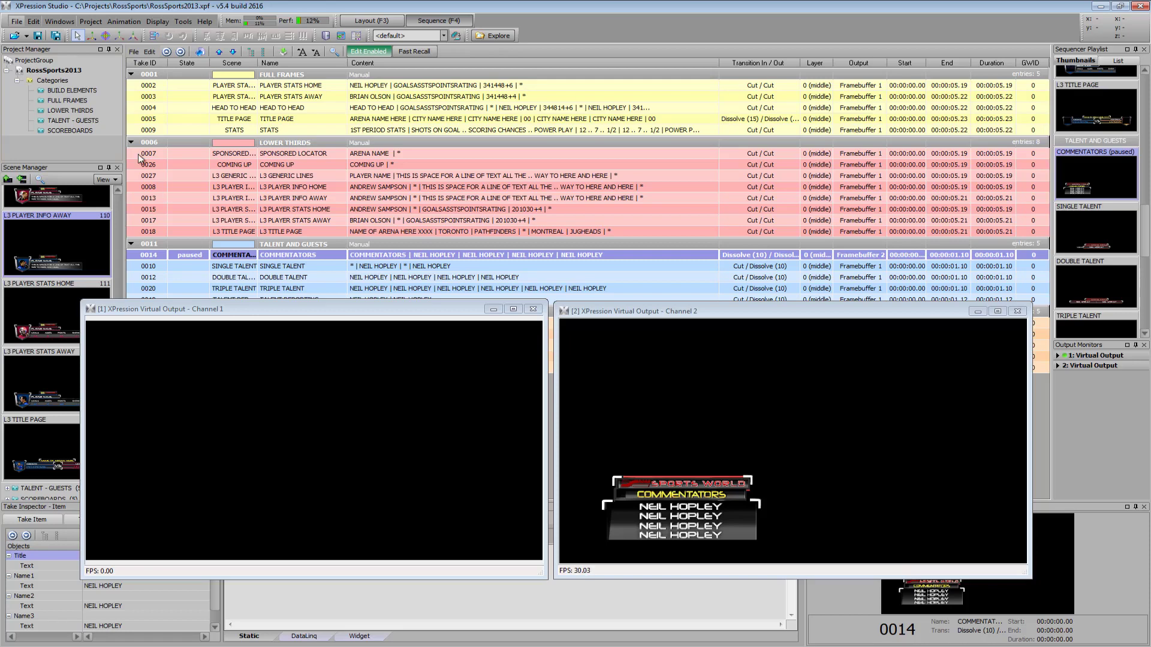
{"action": "left_click", "coordinate": [33, 21]}
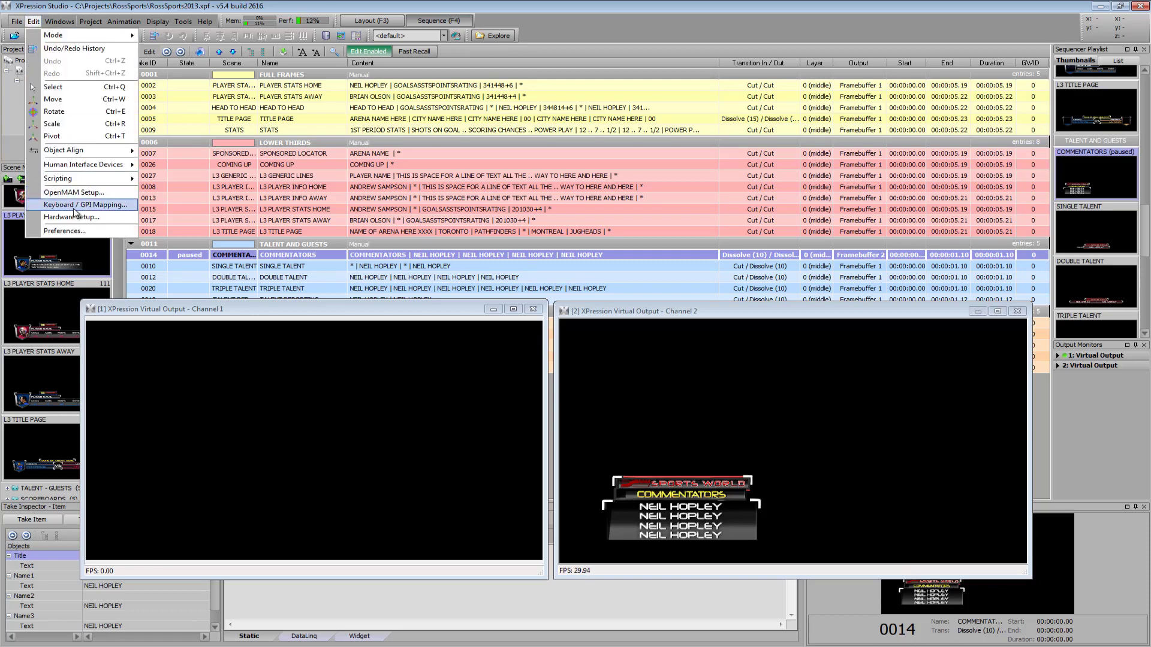
{"action": "left_click", "coordinate": [94, 207]}
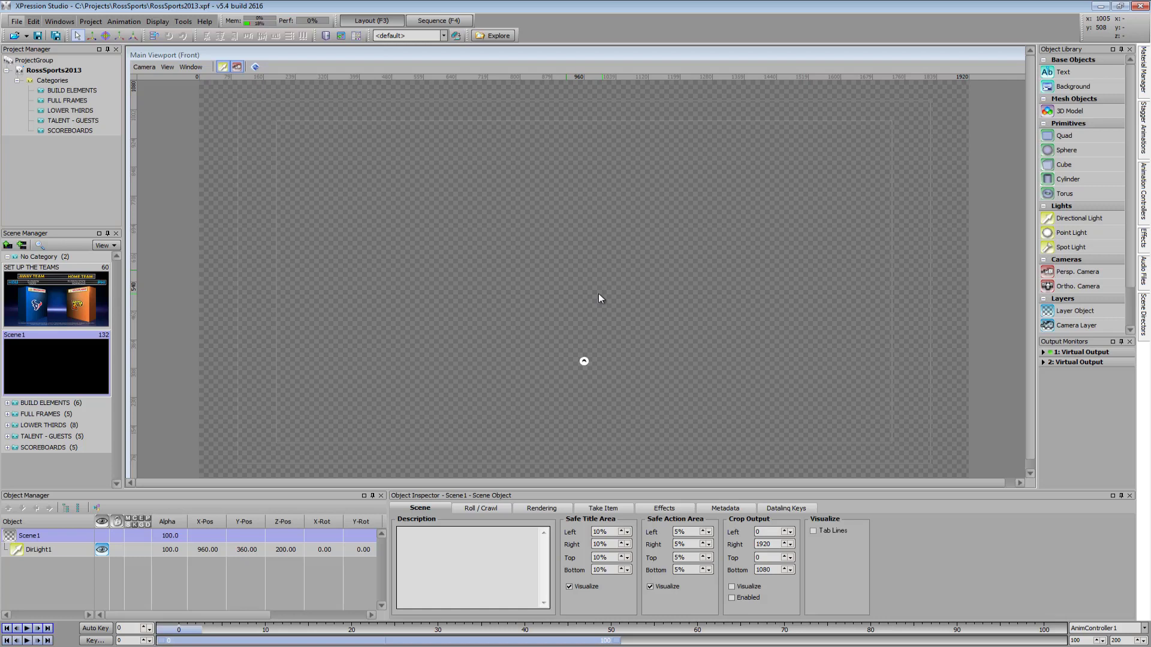
Step: From the layout view, open the Keyboard / GPI Mapping and add a group named "Create Logo Shortcut" to the project's Quick Menu
{"action": "left_click", "coordinate": [33, 21]}
{"action": "left_click", "coordinate": [85, 205]}
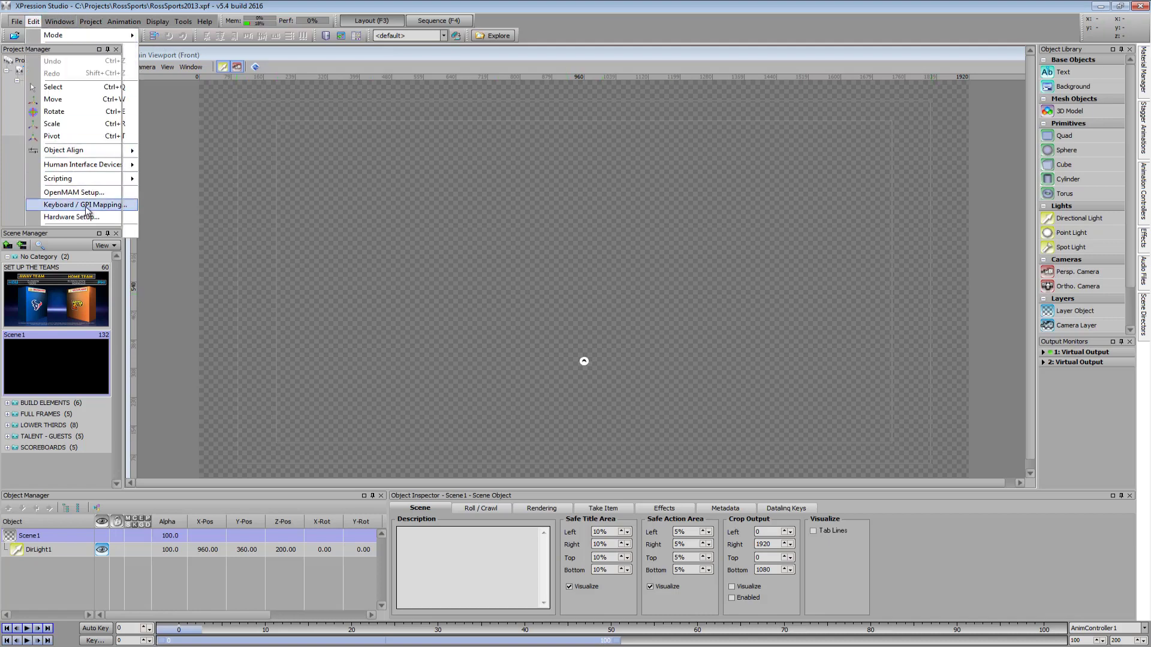
{"action": "left_click", "coordinate": [351, 178]}
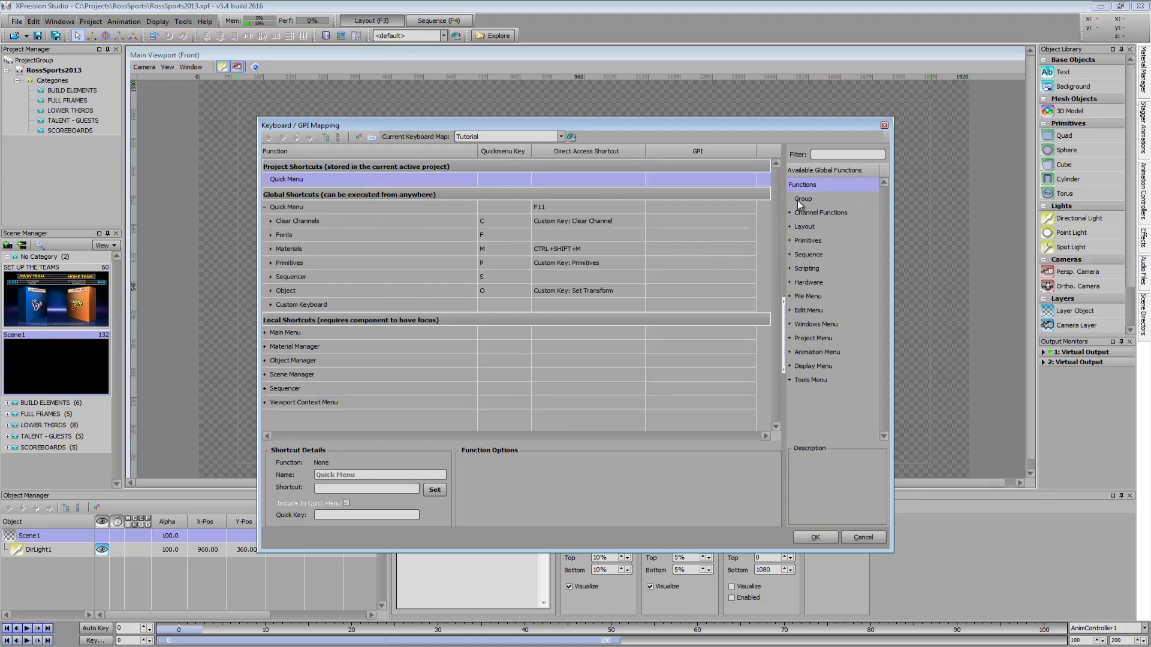
{"action": "left_click_drag", "start_coordinate": [800, 200], "coordinate": [300, 180]}
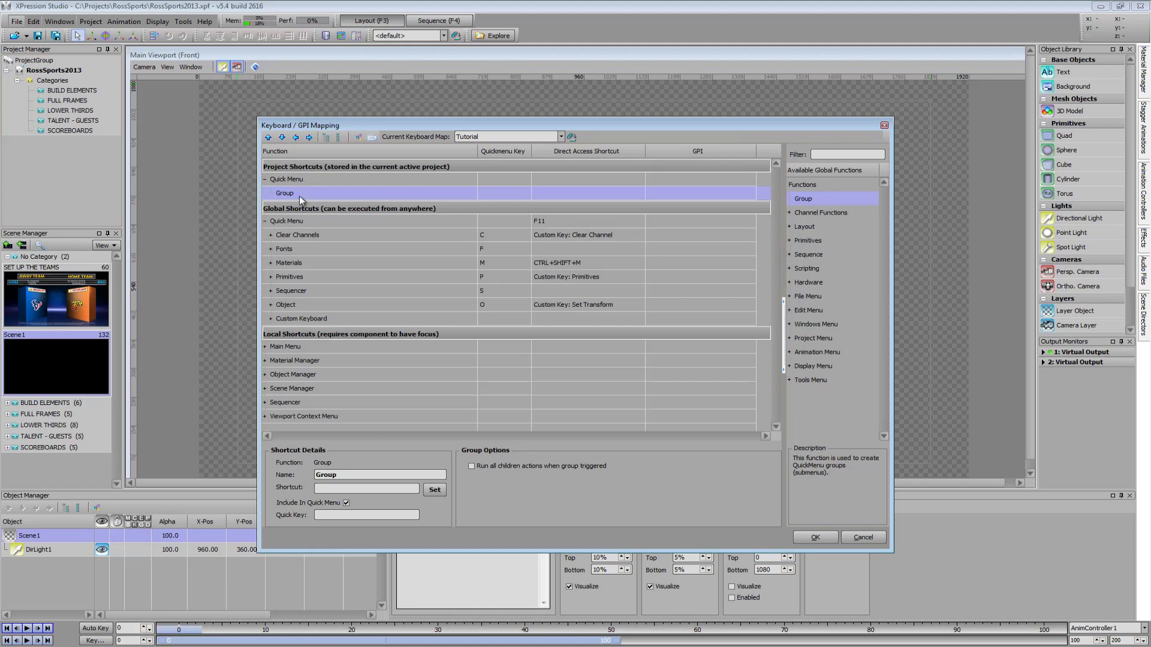
{"action": "double_click", "coordinate": [300, 194]}
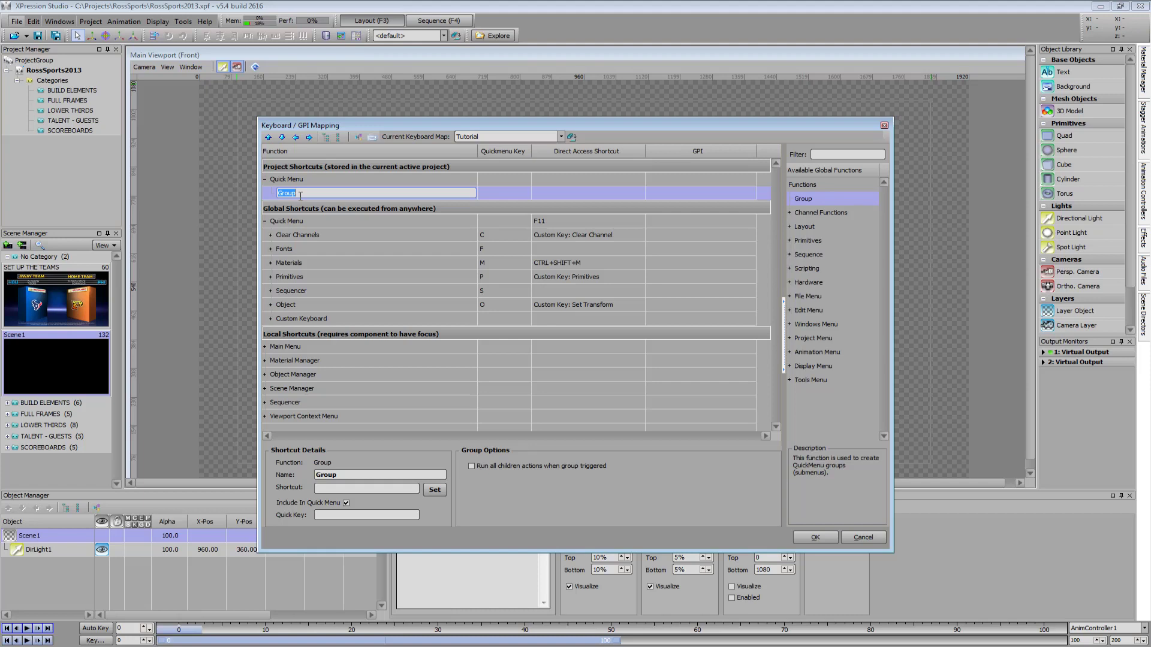
{"action": "type", "text": "Create Logo Shortcut"}
{"action": "key", "text": "Return"}
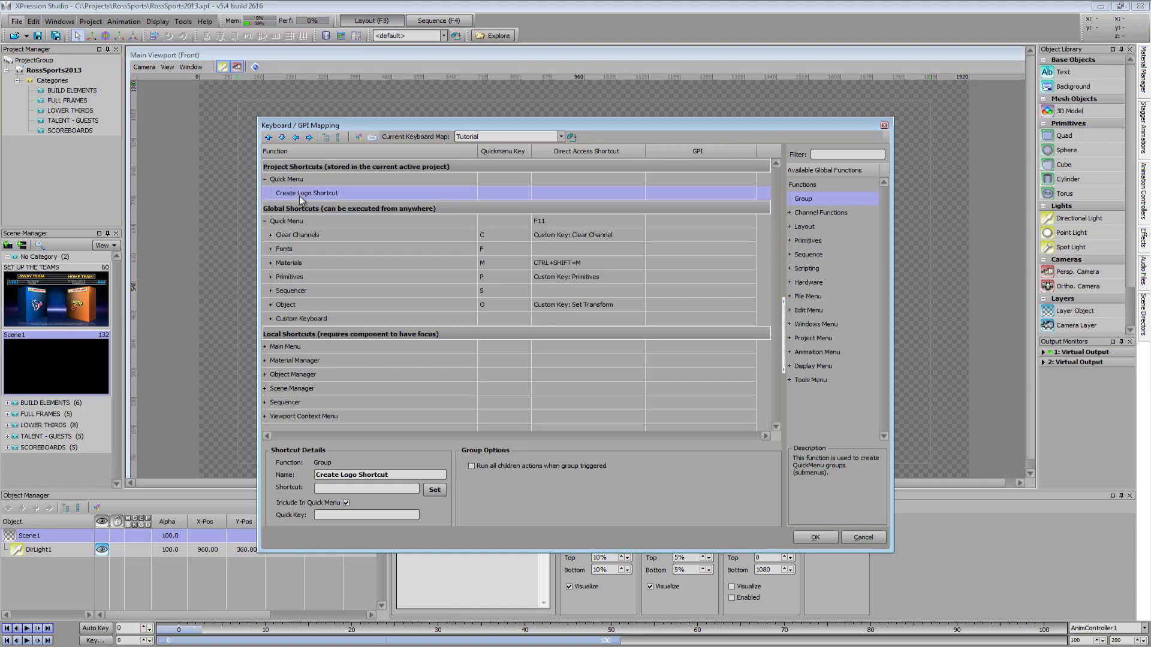
Step: Assign the direct access shortcut Ctrl+Shift+L to the Create Logo Shortcut group
{"action": "right_click", "coordinate": [560, 191]}
{"action": "left_click", "coordinate": [579, 196]}
{"action": "key", "text": "shift"}
{"action": "key", "text": "ctrl+shift+l"}
Step: Add the Create Quad primitive function inside the Create Logo Shortcut group and make the group run all children actions when triggered
{"action": "left_click", "coordinate": [789, 241]}
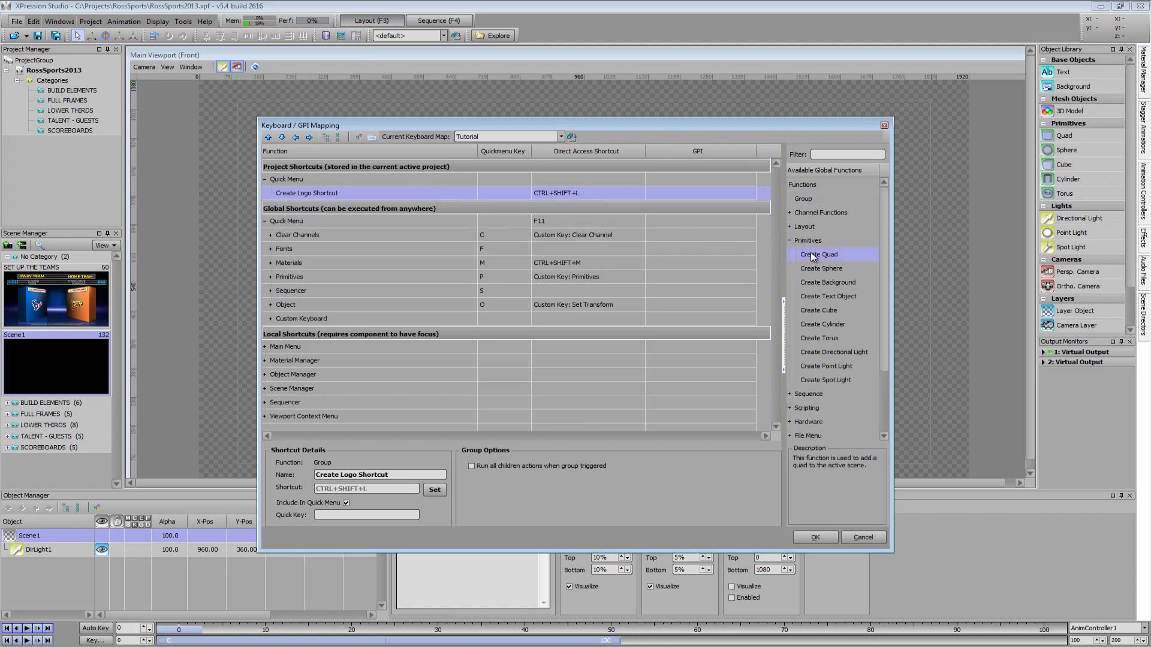
{"action": "left_click_drag", "start_coordinate": [811, 253], "coordinate": [316, 192]}
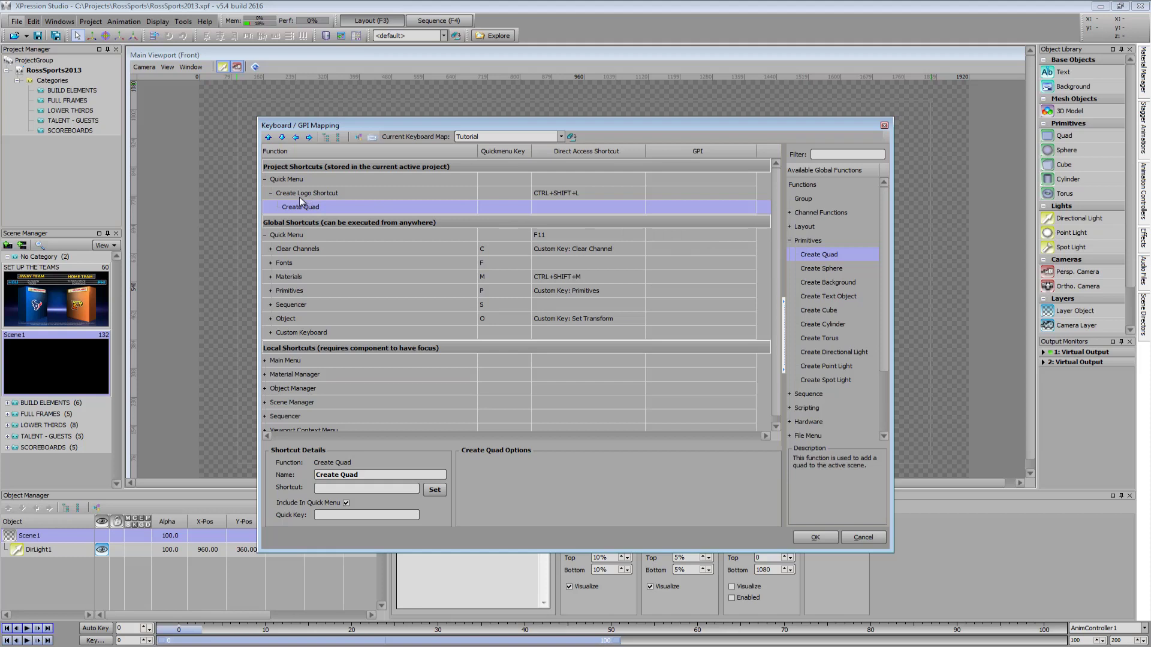
{"action": "left_click_drag", "start_coordinate": [297, 207], "coordinate": [286, 195]}
{"action": "left_click", "coordinate": [309, 136]}
{"action": "left_click", "coordinate": [321, 193]}
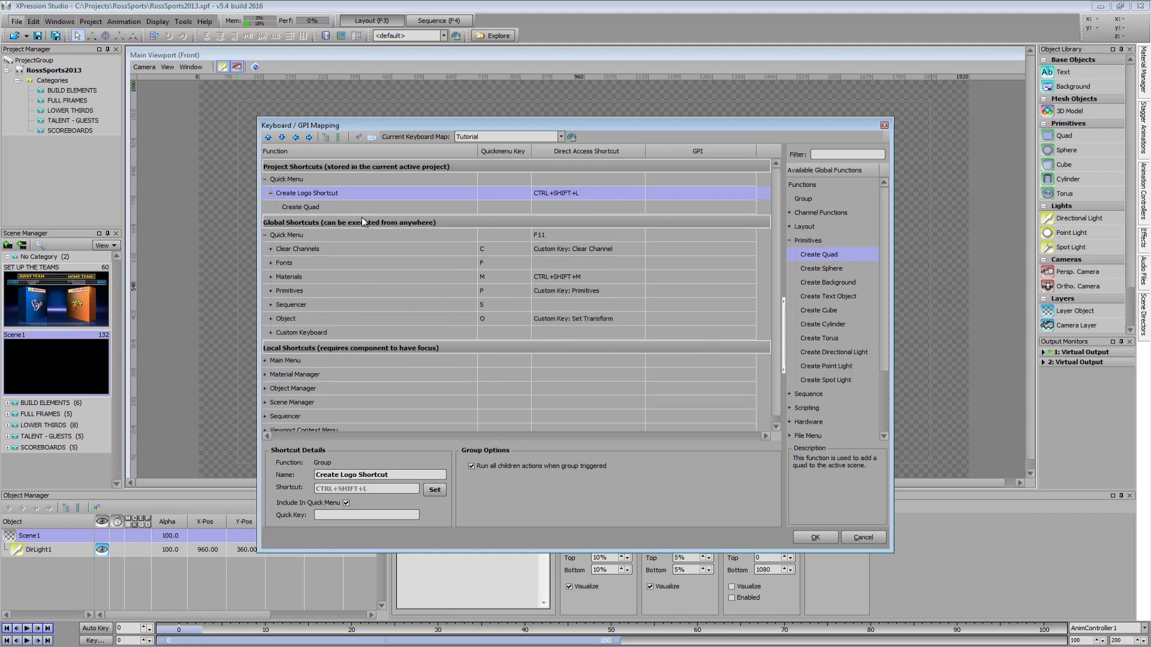
Step: Add the Assign Material layout function after Create Quad in the group, with the material name SportsLogo
{"action": "left_click", "coordinate": [319, 206]}
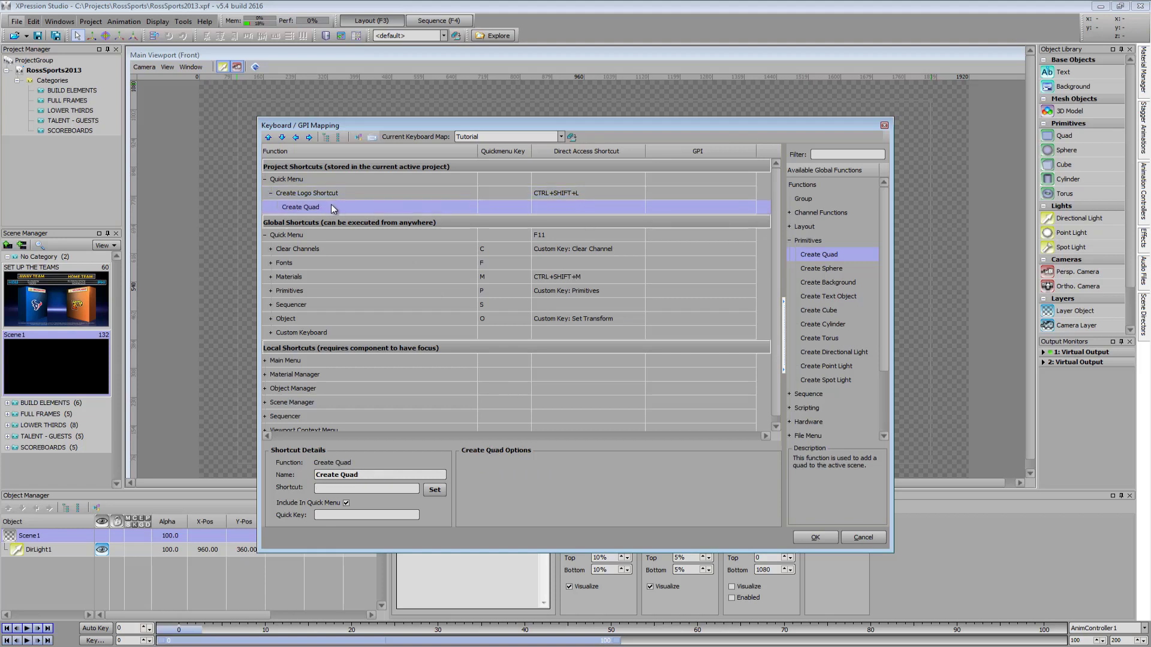
{"action": "left_click", "coordinate": [790, 240]}
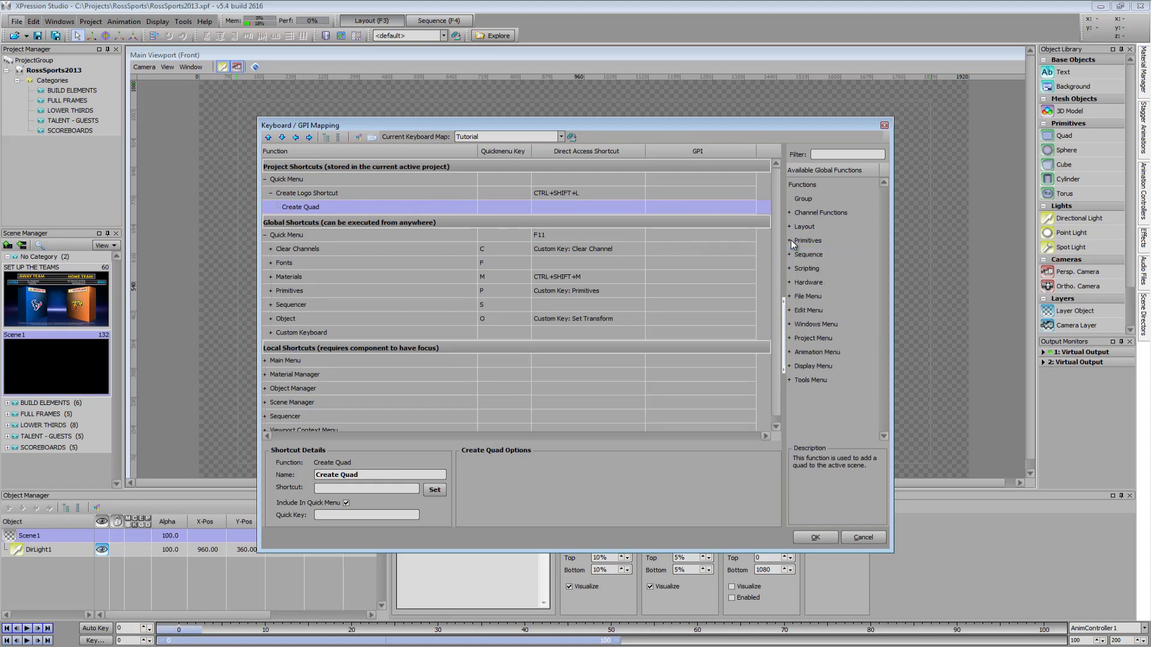
{"action": "left_click", "coordinate": [789, 227]}
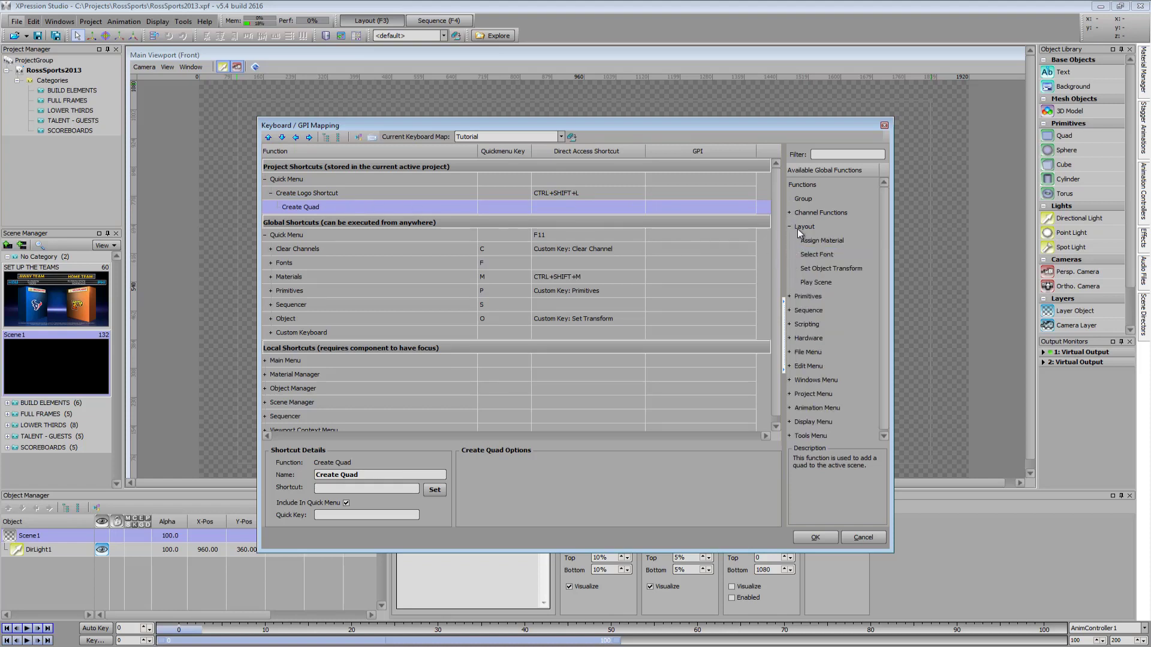
{"action": "left_click_drag", "start_coordinate": [808, 239], "coordinate": [322, 215]}
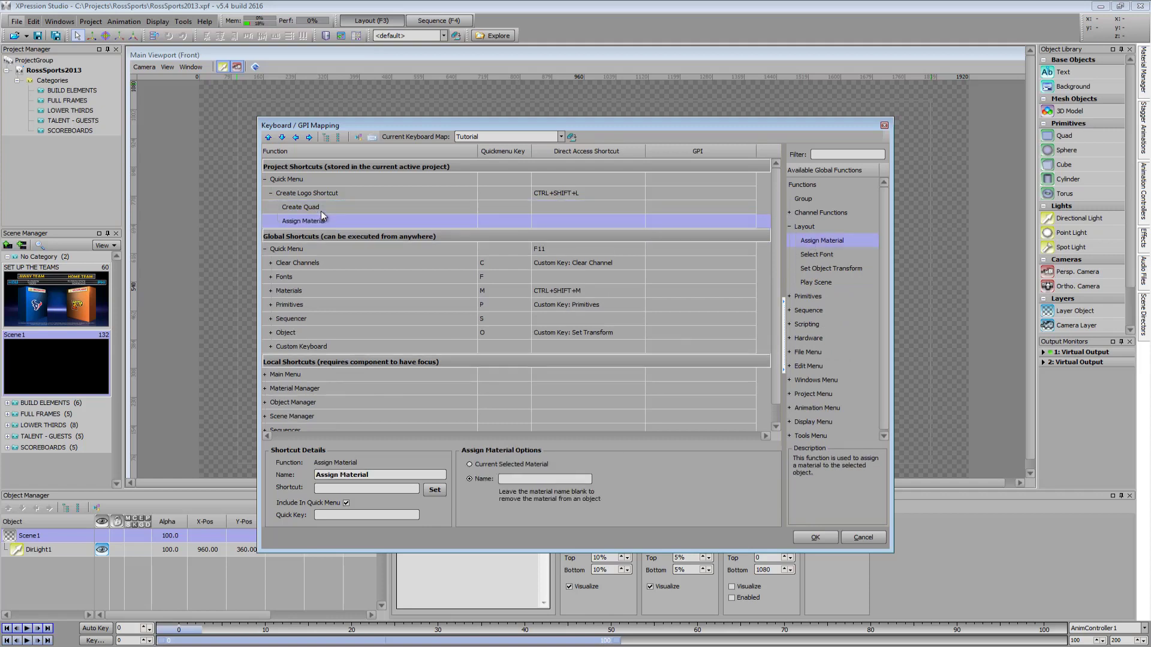
{"action": "left_click", "coordinate": [542, 479]}
{"action": "type", "text": "SportsLogo"}
Step: Add the Set Object Transform function to the group, with Z position disabled, X position 490 and Y position 900
{"action": "left_click_drag", "start_coordinate": [824, 267], "coordinate": [351, 226]}
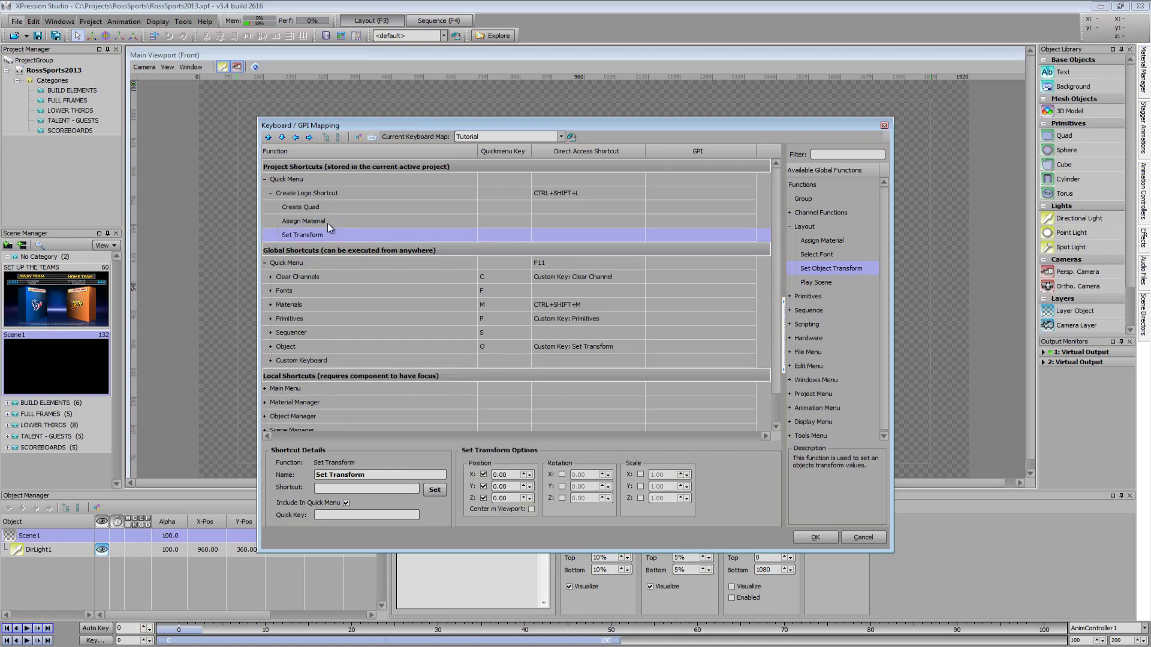
{"action": "left_click", "coordinate": [483, 498]}
{"action": "left_click", "coordinate": [519, 473]}
{"action": "type", "text": "490"}
{"action": "left_click", "coordinate": [508, 487]}
{"action": "type", "text": "900"}
Step: Check the Assign Material options, save the mapping, and run the Create Logo Shortcut group in Scene1, inspecting the new quad's transform
{"action": "left_click", "coordinate": [316, 222]}
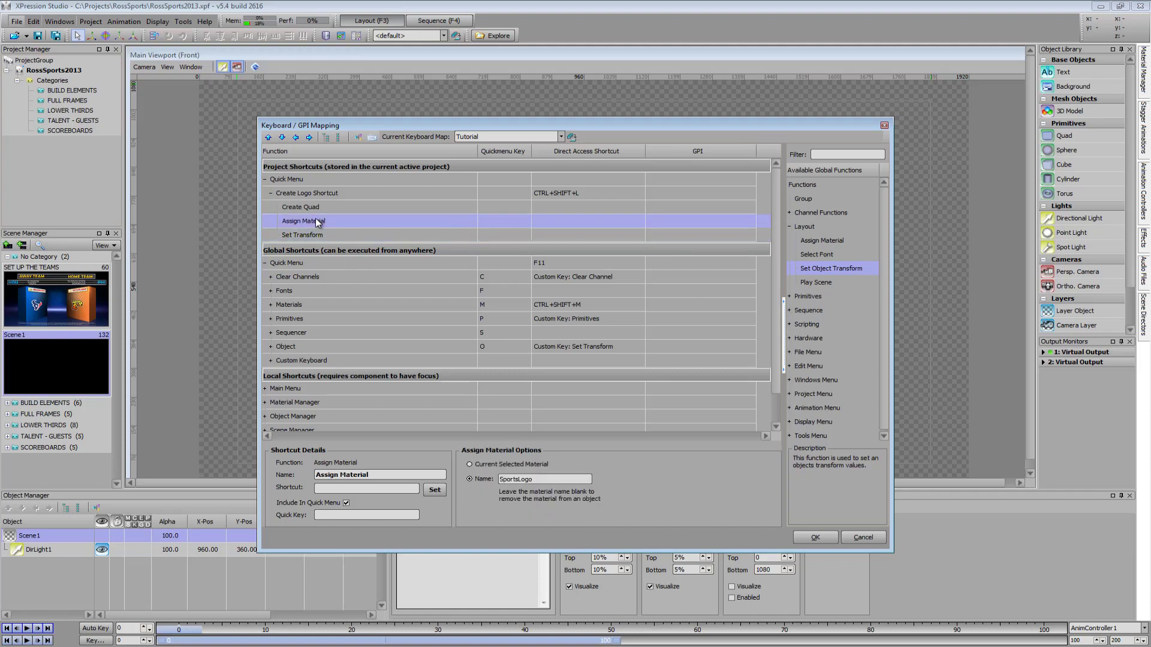
{"action": "left_click", "coordinate": [815, 537]}
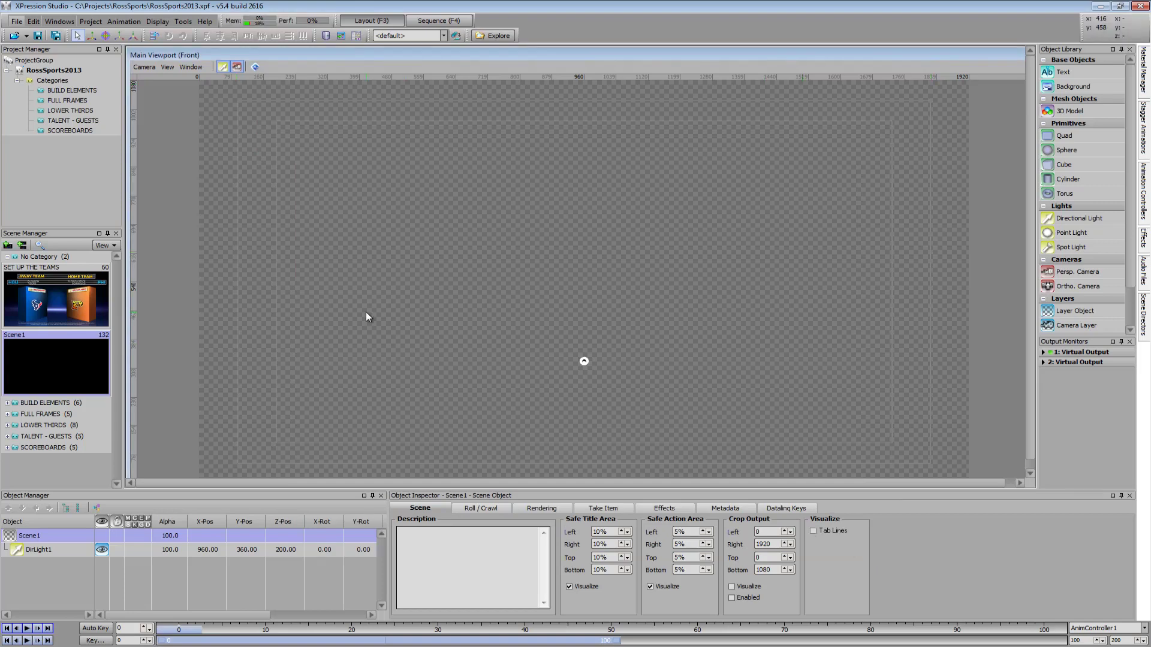
{"action": "key", "text": "ctrl+v"}
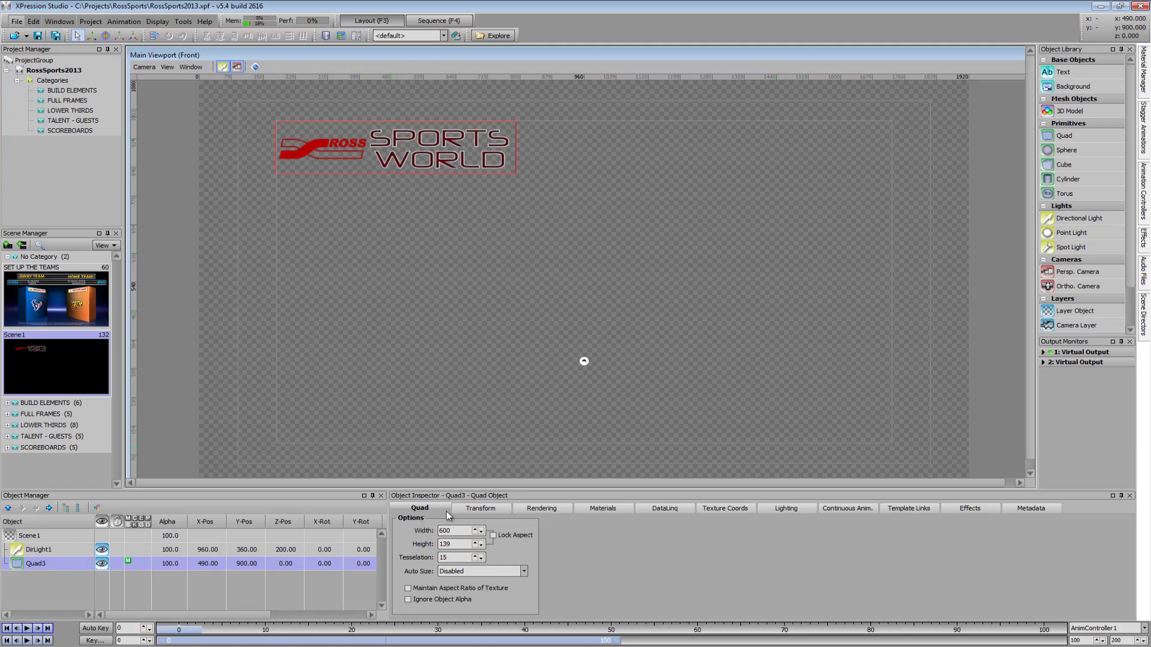
{"action": "left_click", "coordinate": [466, 512]}
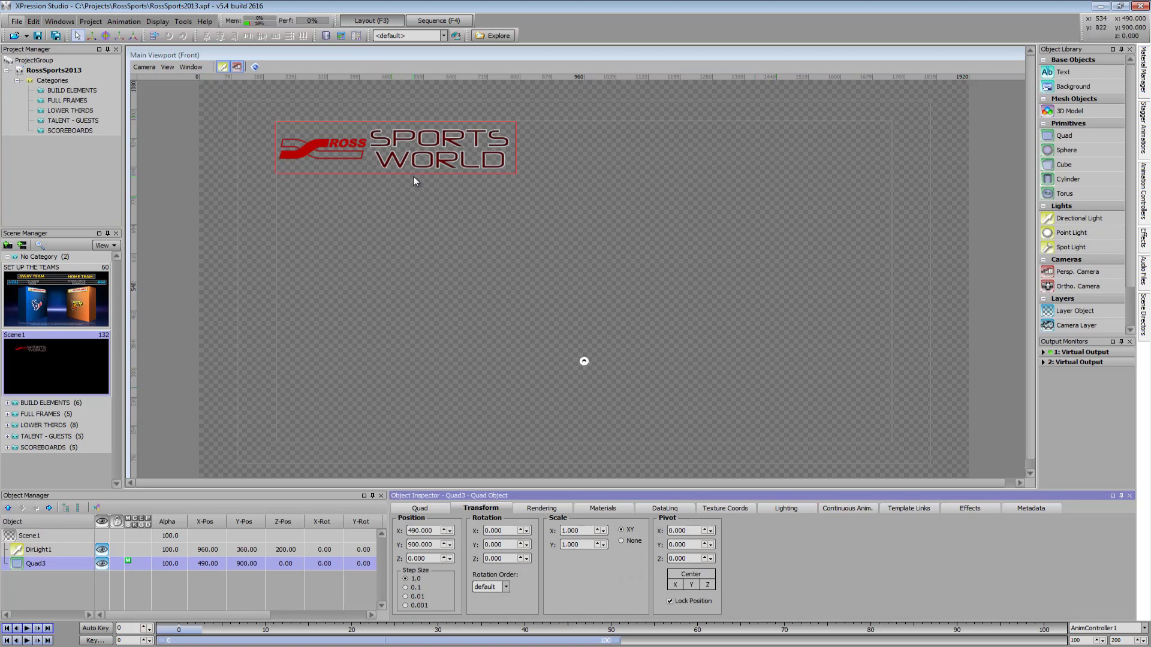
Step: Open the SPONSORED LOCATOR scene from the LOWER THIRDS category and run the Create Logo Shortcut group in it
{"action": "left_click", "coordinate": [9, 426]}
{"action": "left_click", "coordinate": [33, 460]}
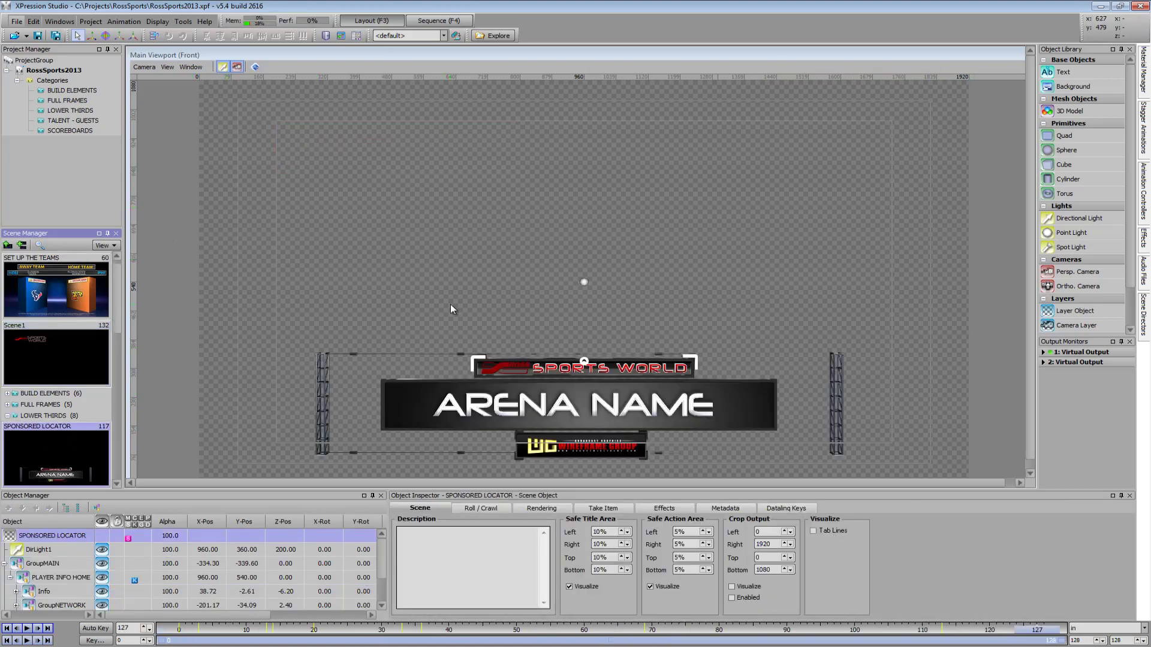
{"action": "key", "text": "ctrl+v"}
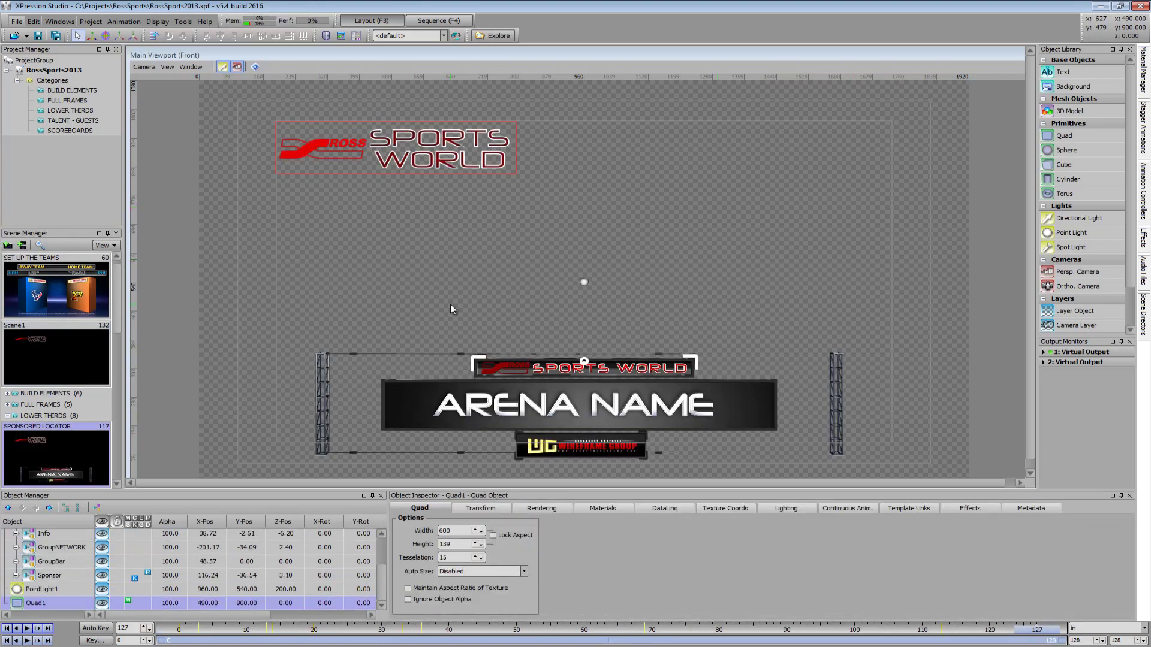